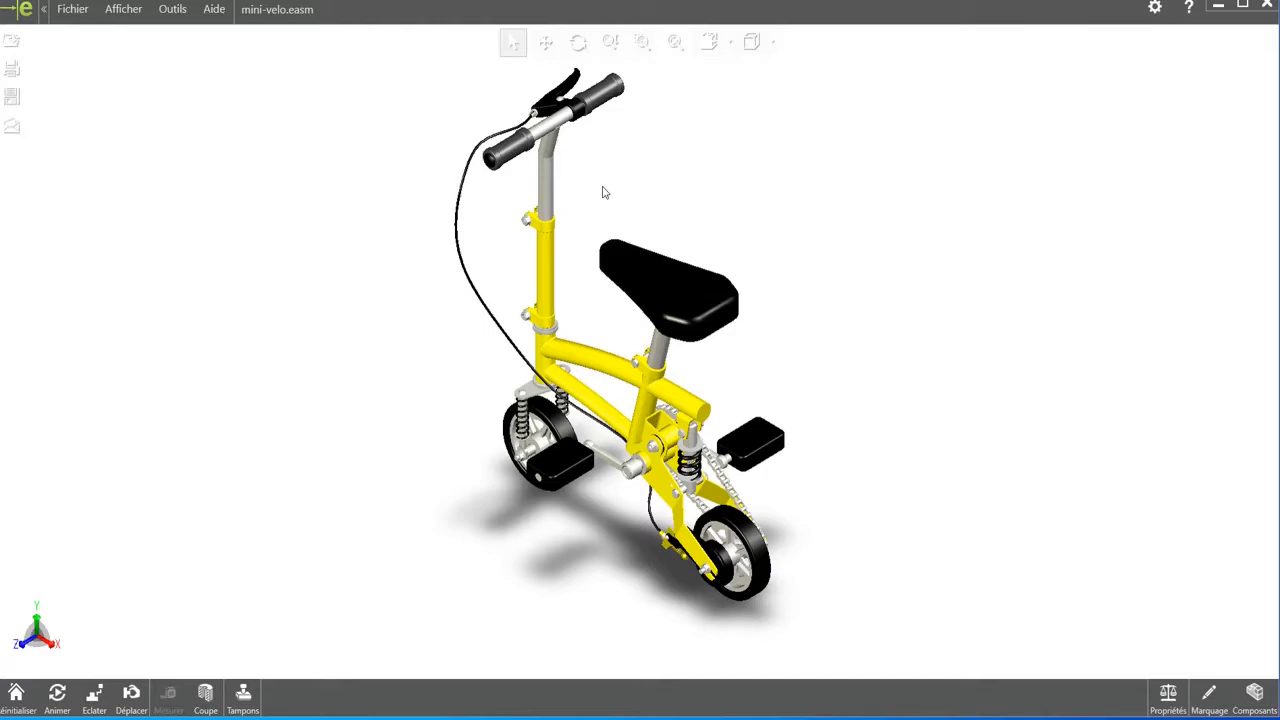
Hide the saddle (SELLE-1) and the saddle tube (TUBE DE SELLE-1) on the mini bike
left_click(669, 288)
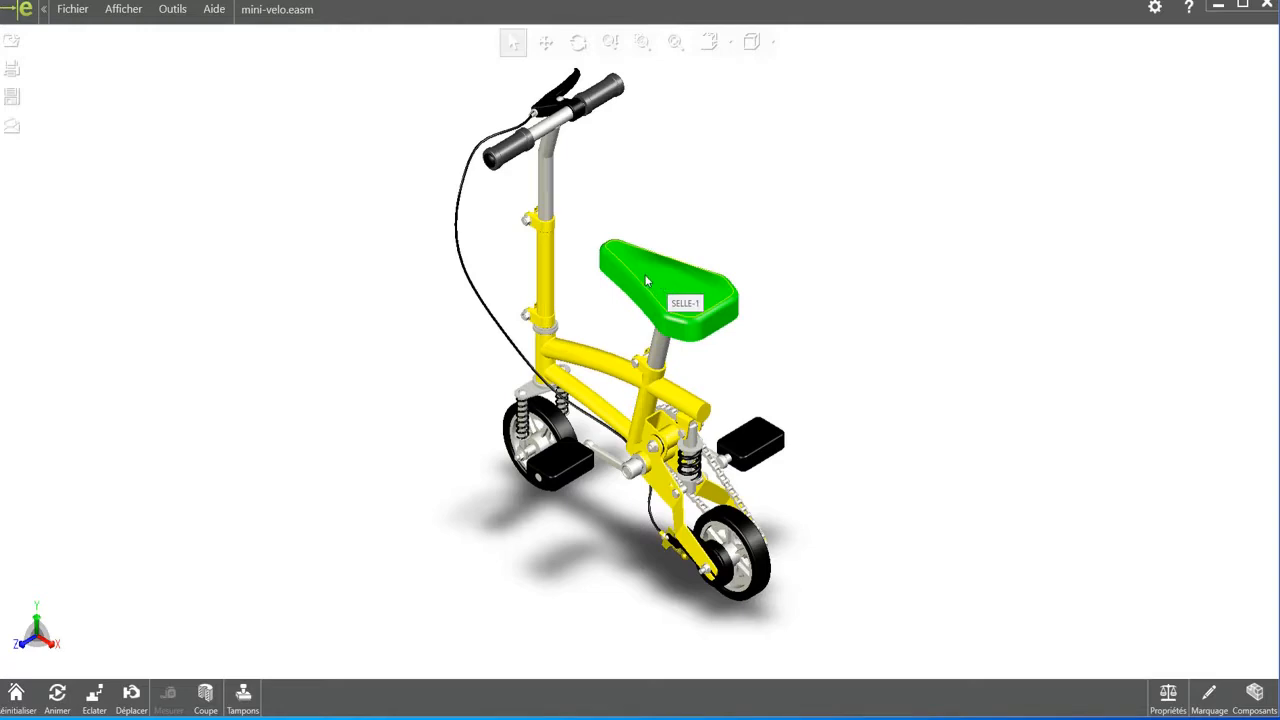
right_click(646, 282)
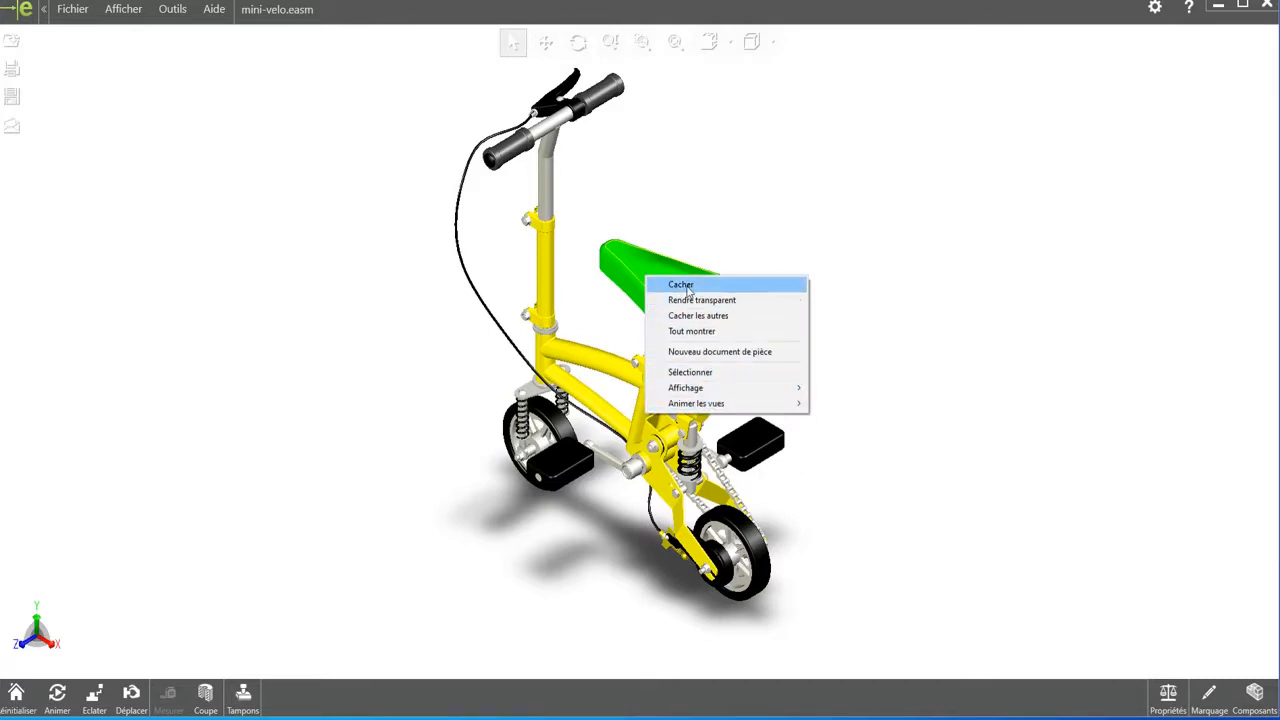
left_click(687, 290)
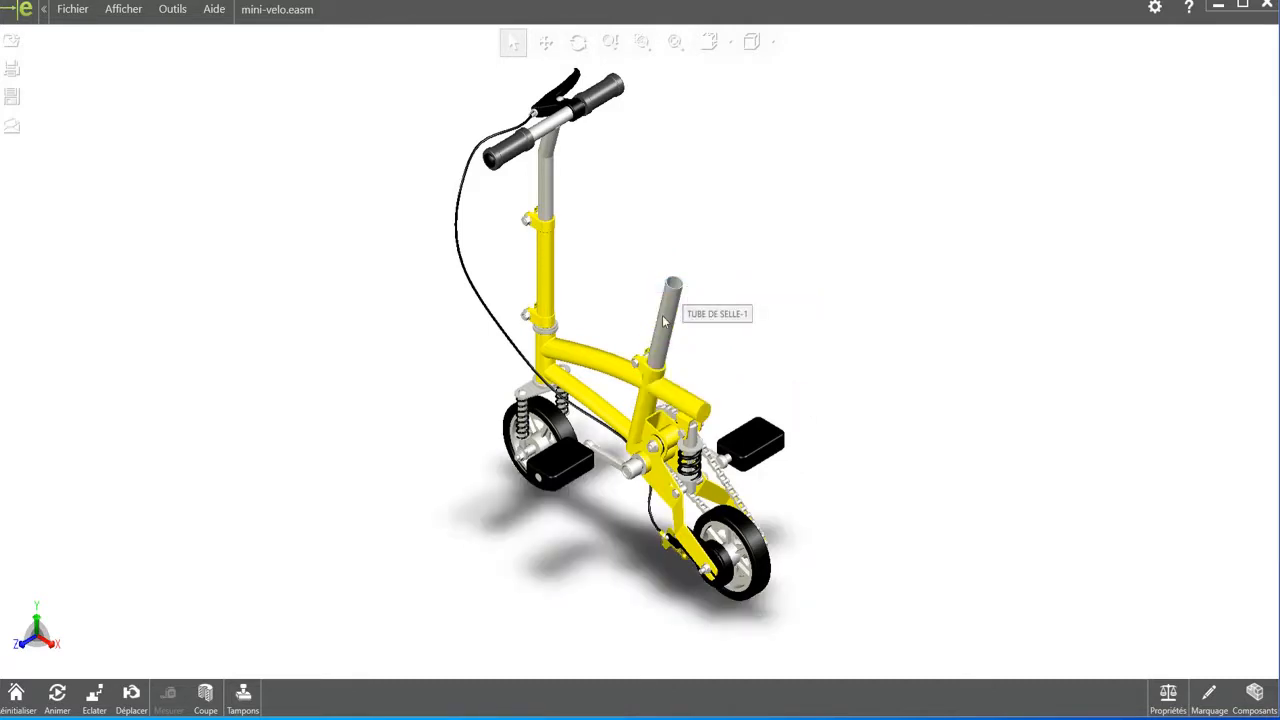
right_click(664, 321)
left_click(690, 325)
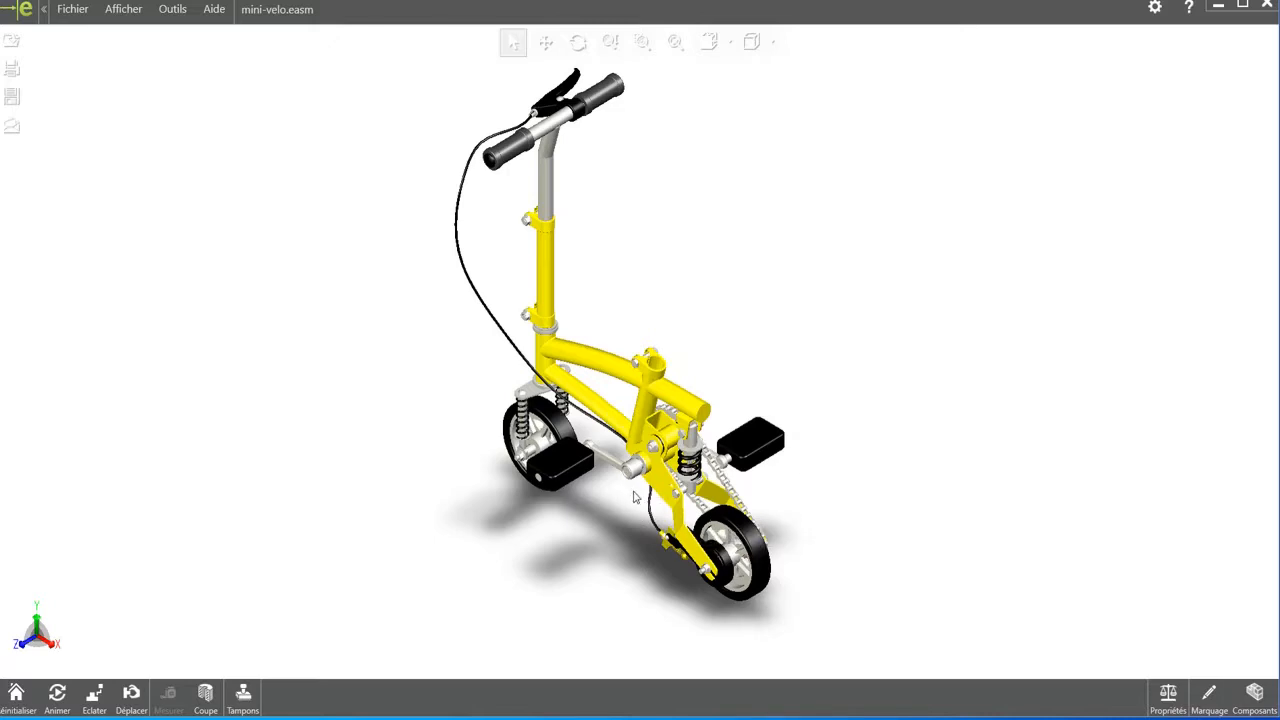
Hide the rear wheel and brake parts, plus the rear shock absorber, exposed chain links and pedal PEDALE-1
left_click_drag(632, 494, 843, 618)
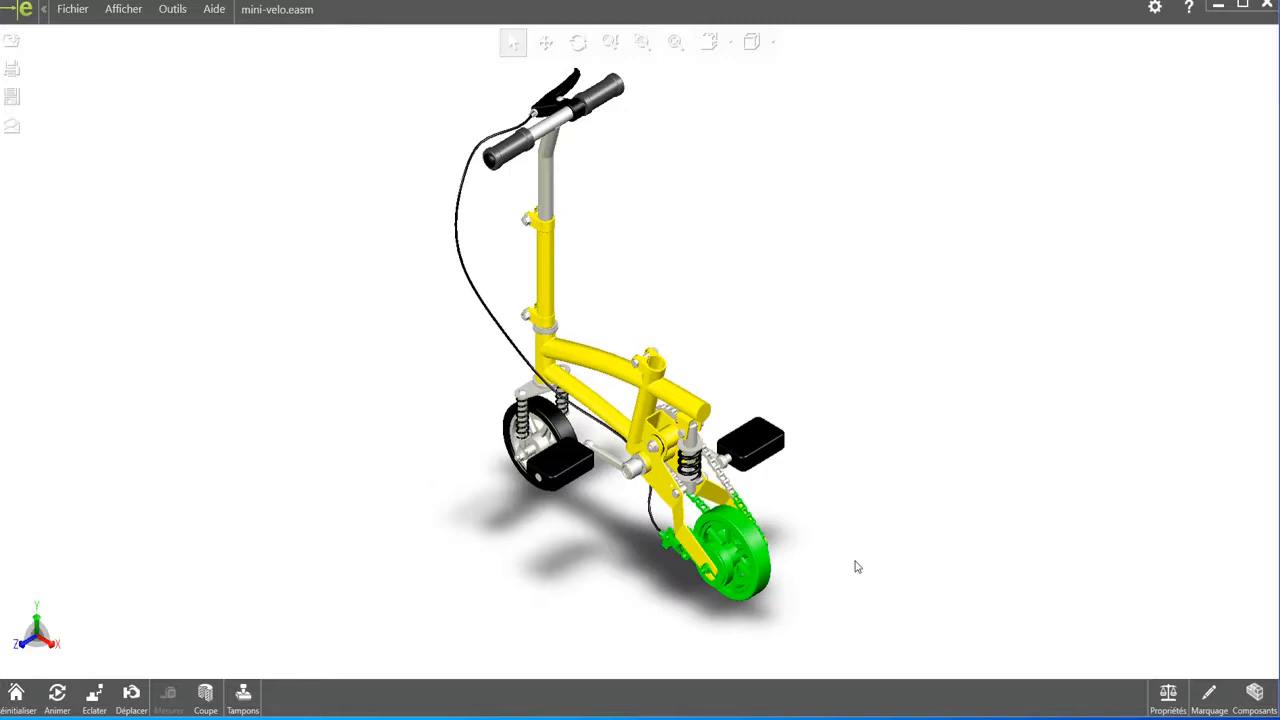
right_click(726, 527)
left_click(757, 532)
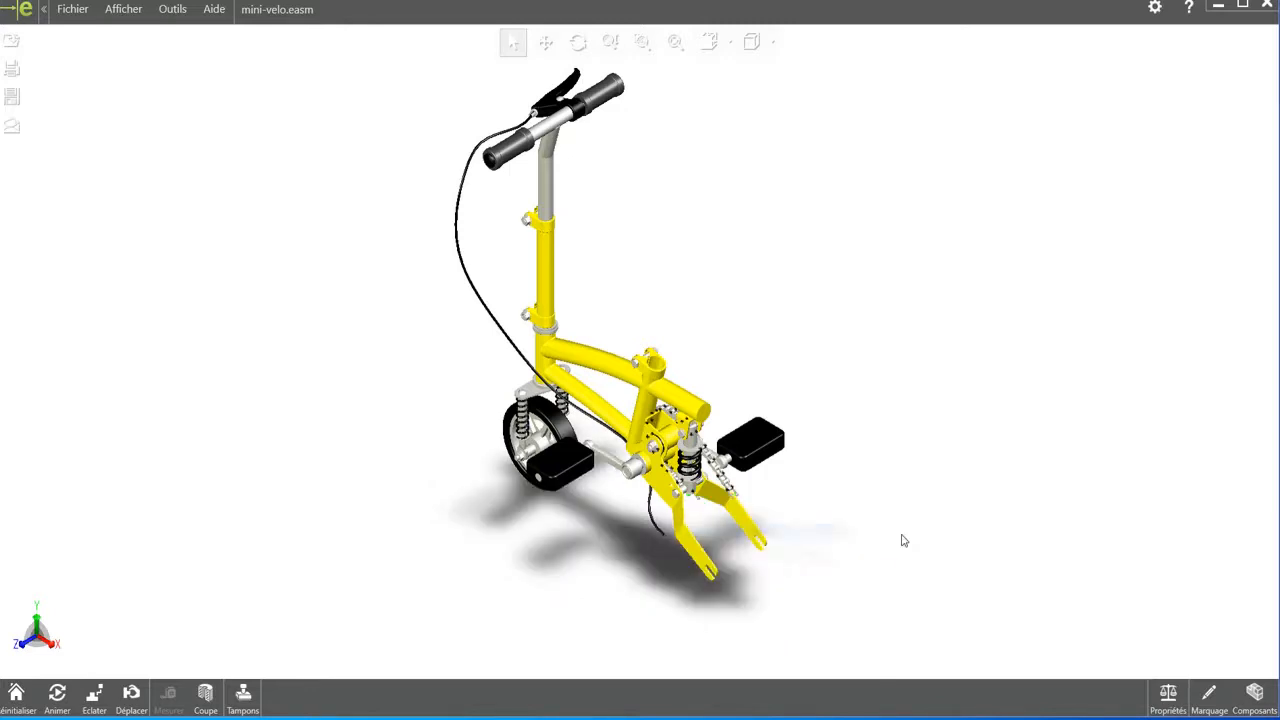
left_click_drag(673, 358, 803, 540)
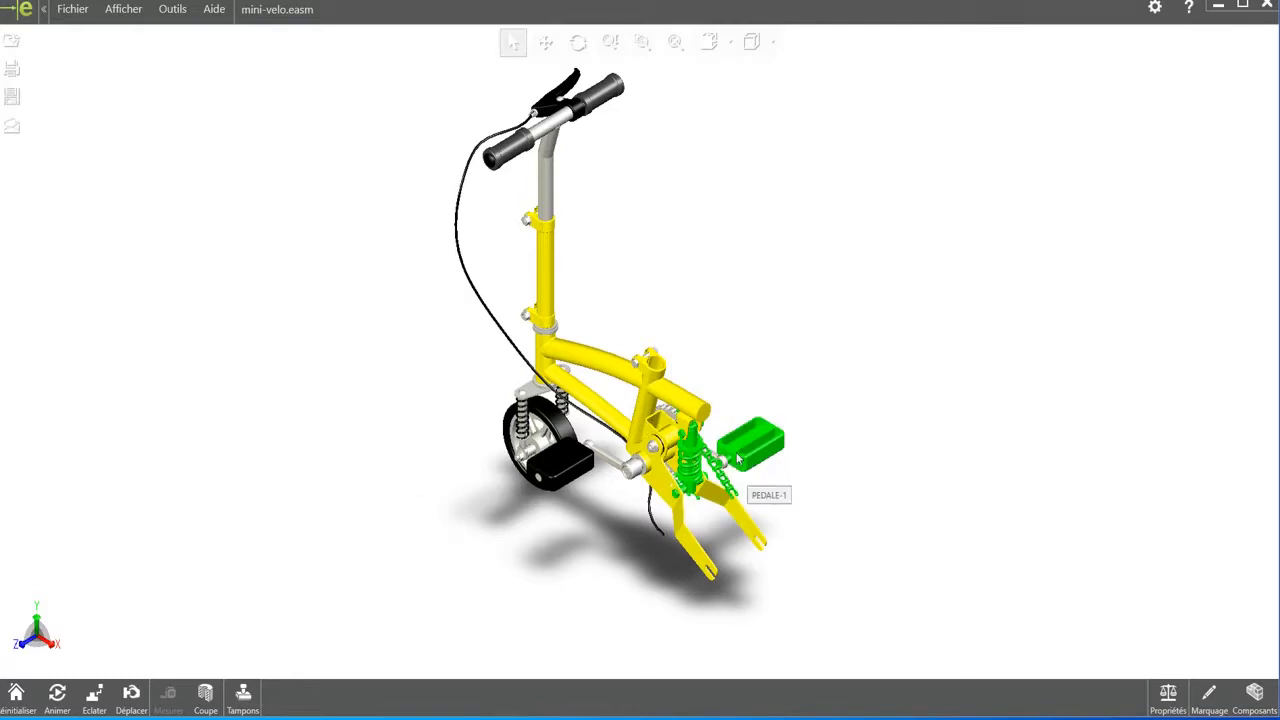
right_click(752, 452)
left_click(762, 461)
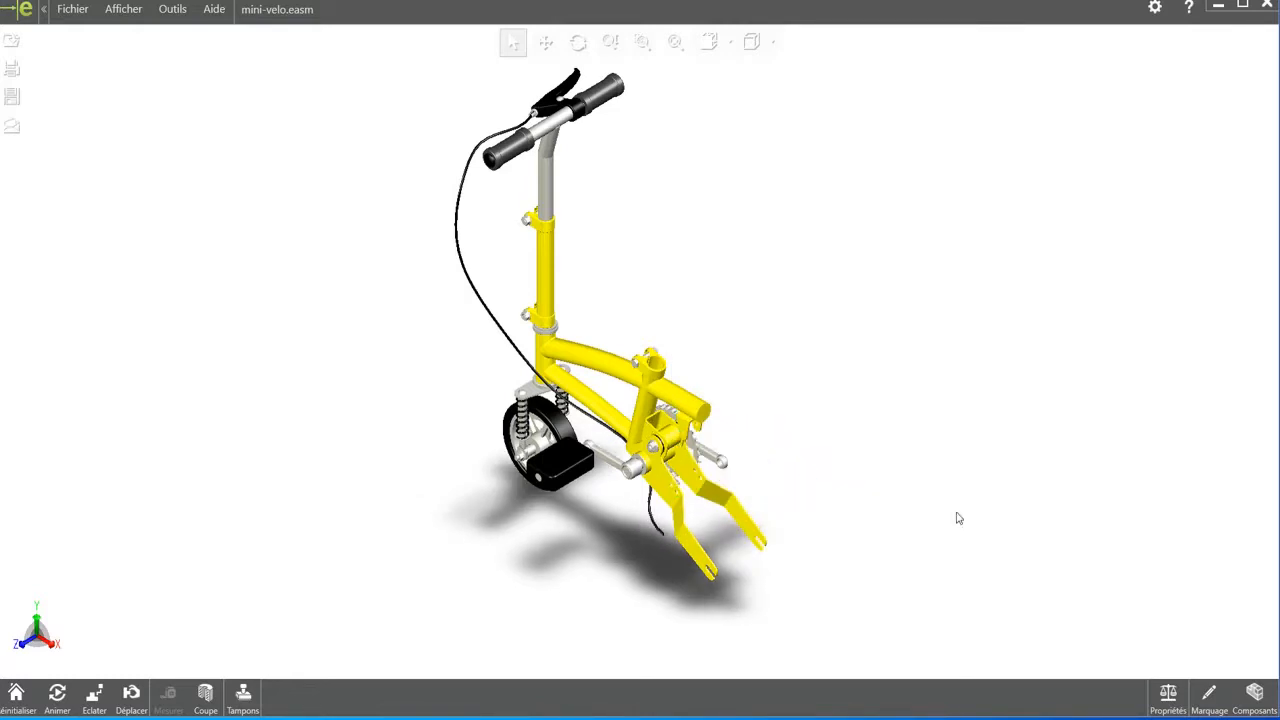
Display the component list and filter it by "chaine"
left_click(1255, 695)
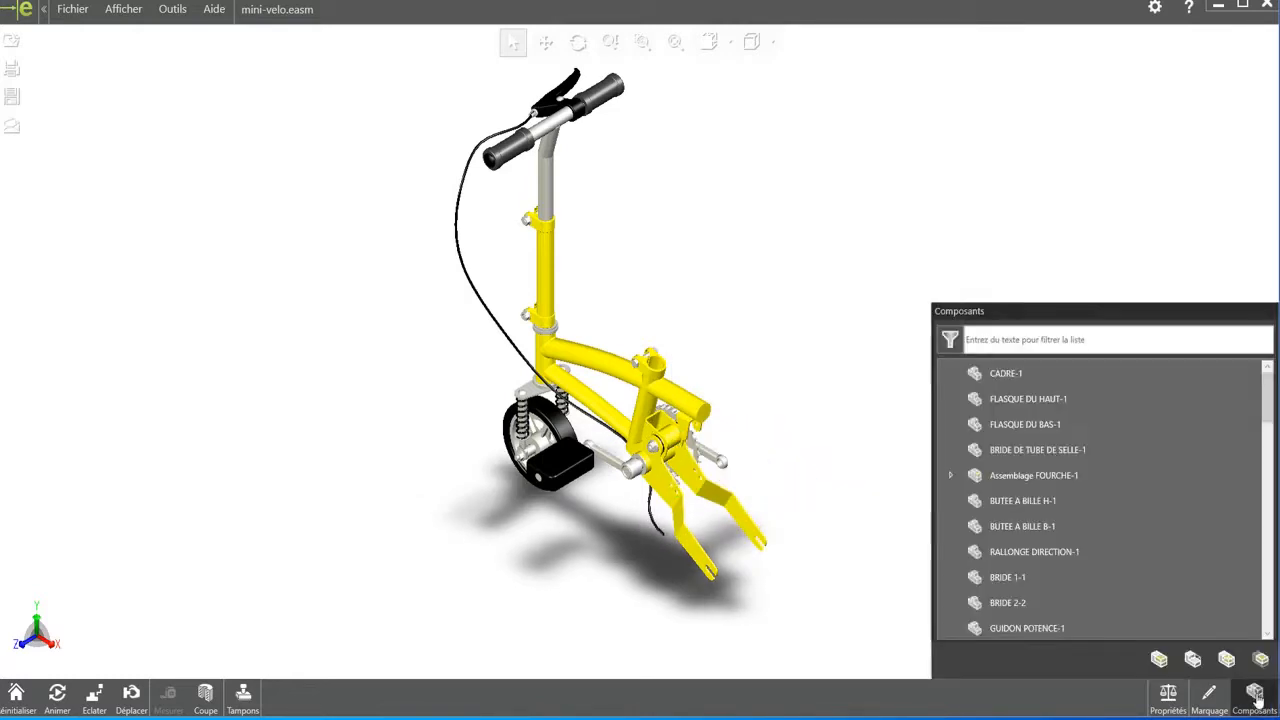
left_click(1194, 341)
type("ch")
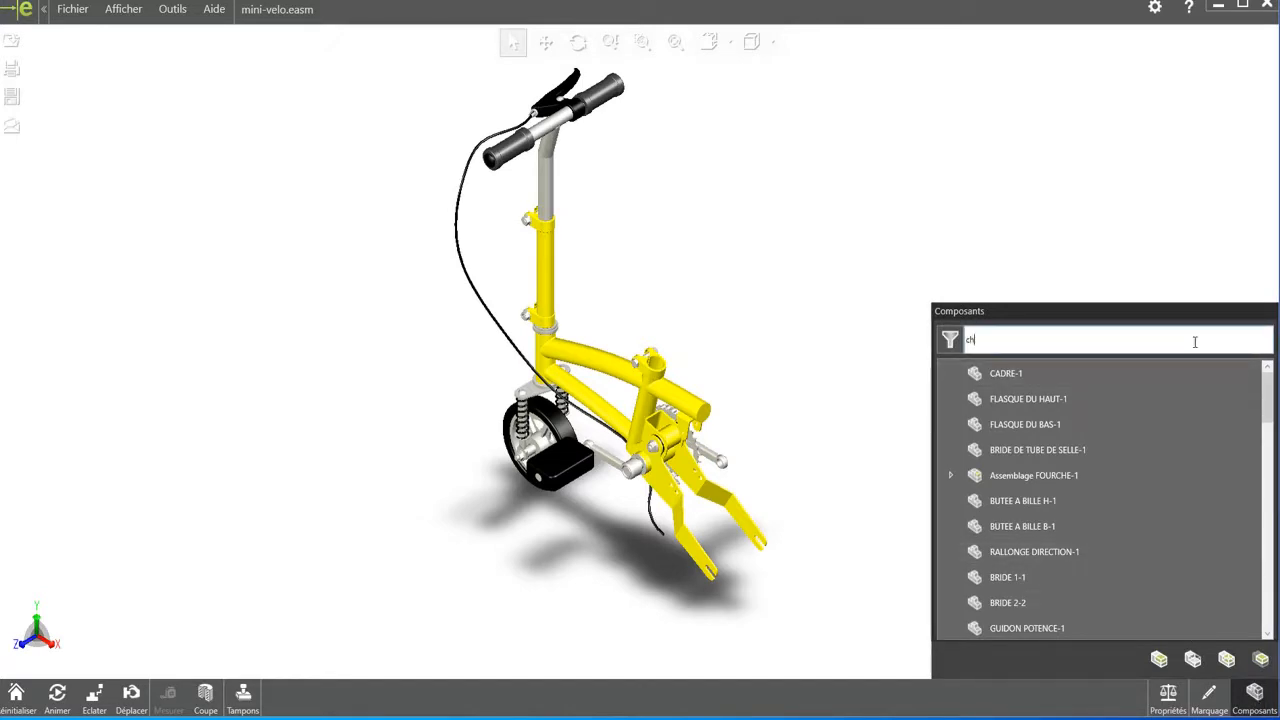
type("aine")
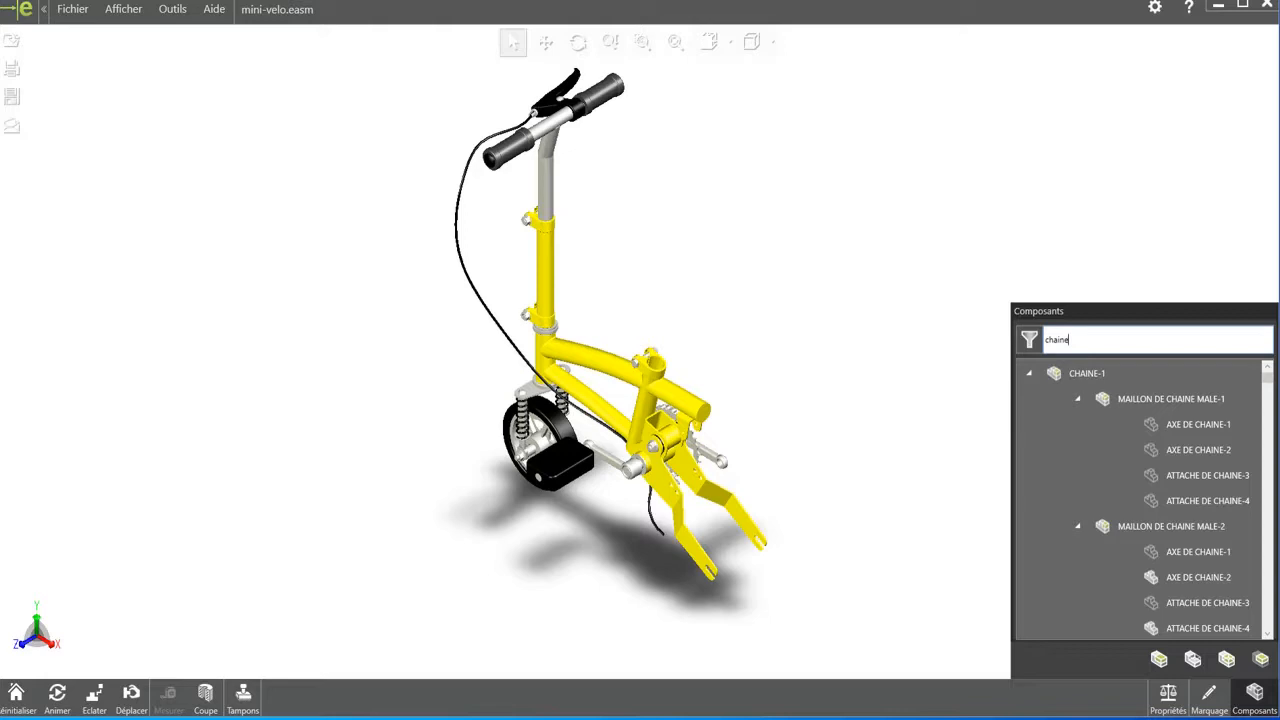
Hide the whole CHAINE-1 subassembly from the filtered component list
left_click(1061, 374)
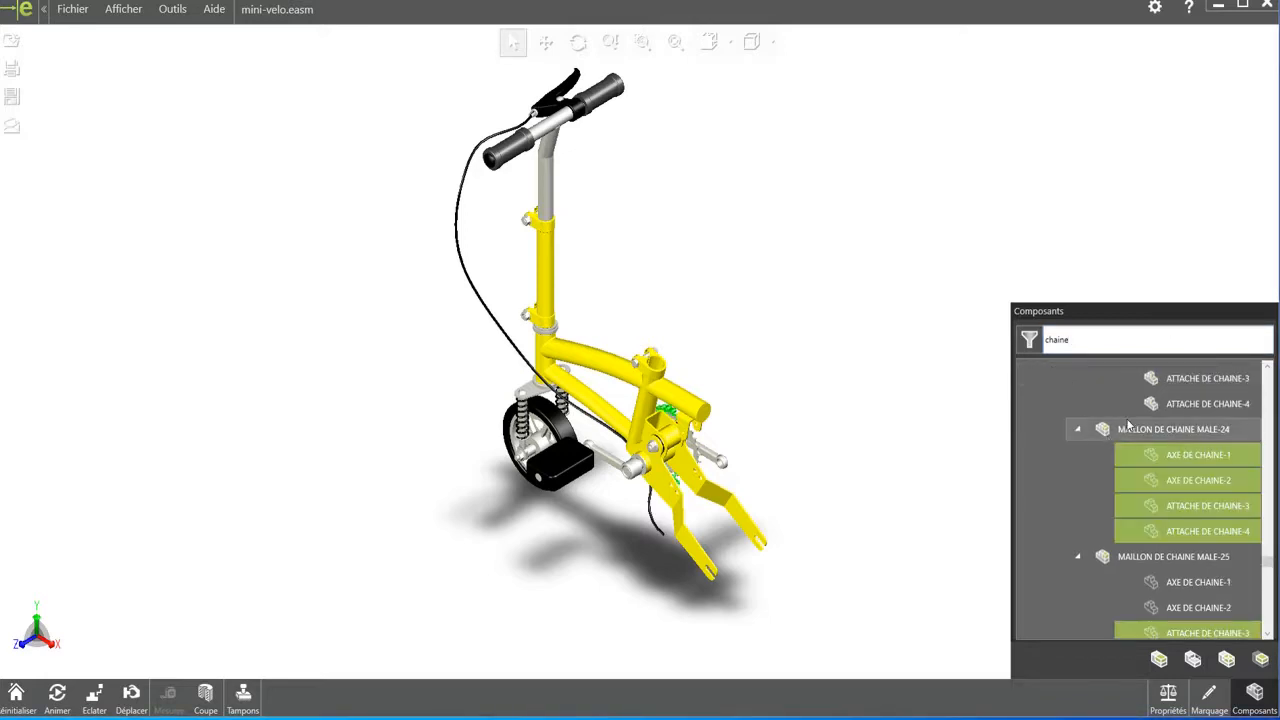
scroll(1162, 458, "down", 5)
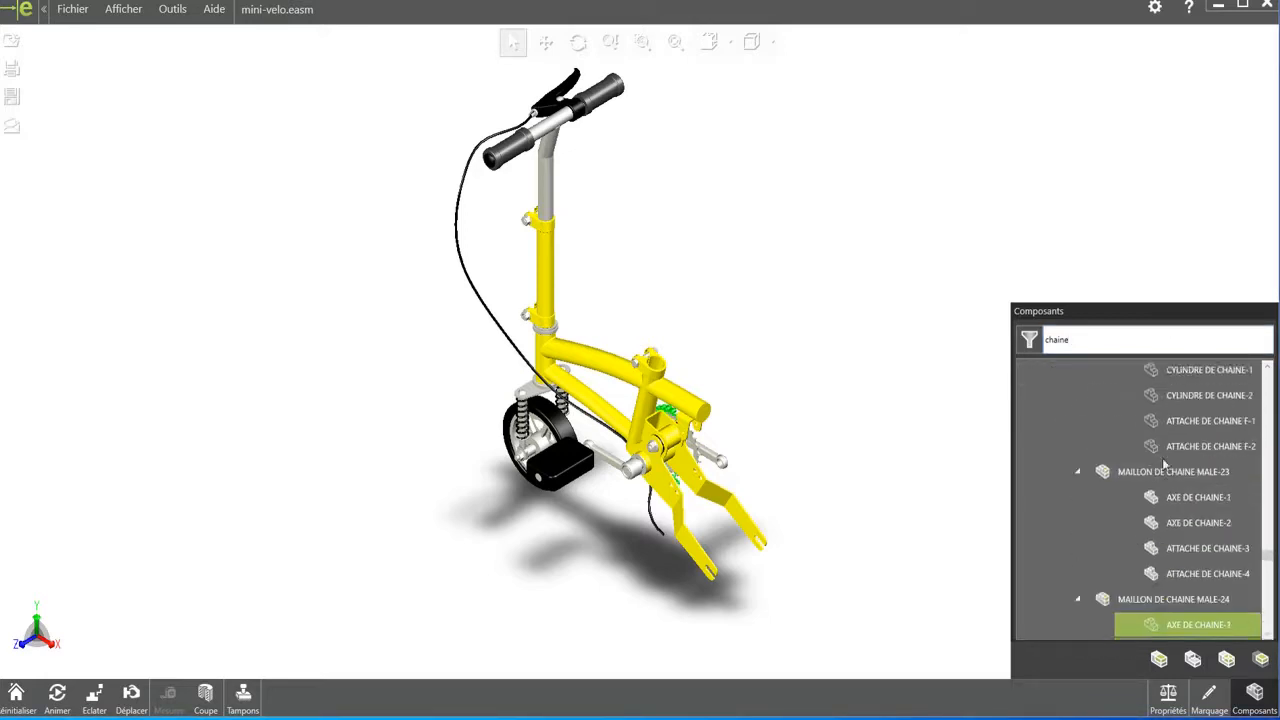
scroll(1163, 463, "up", 5)
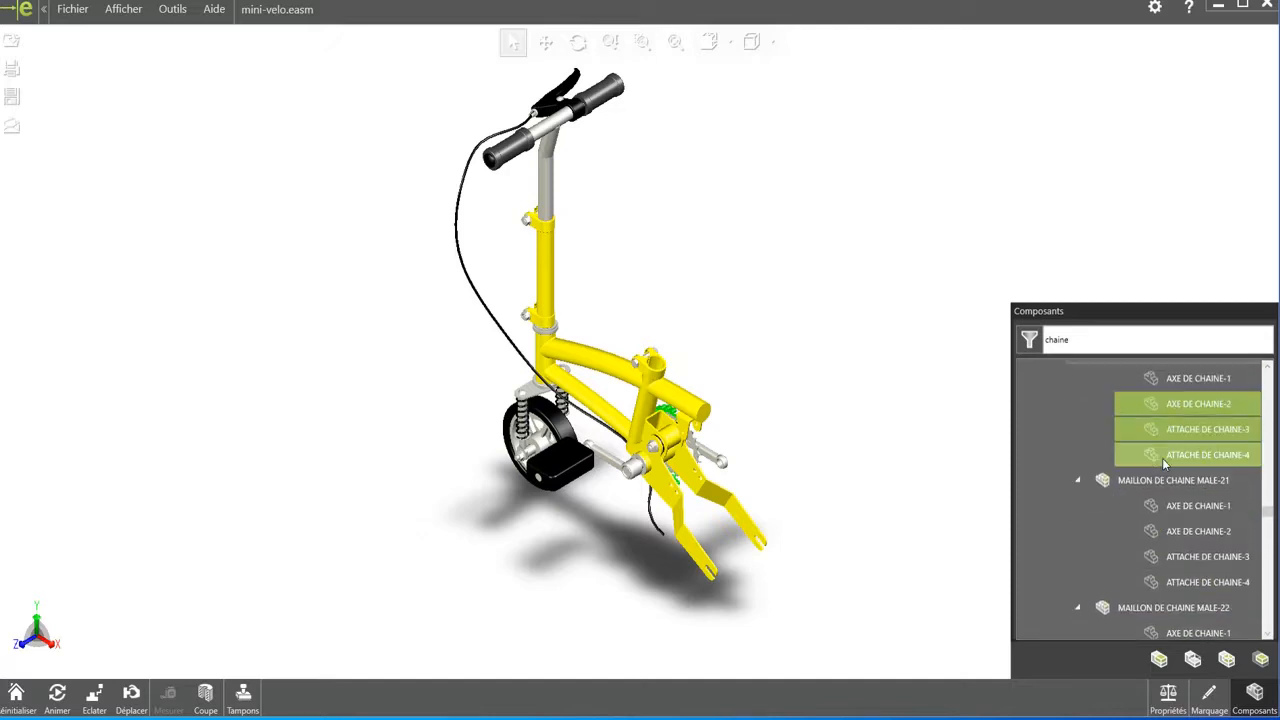
scroll(1163, 463, "up", 5)
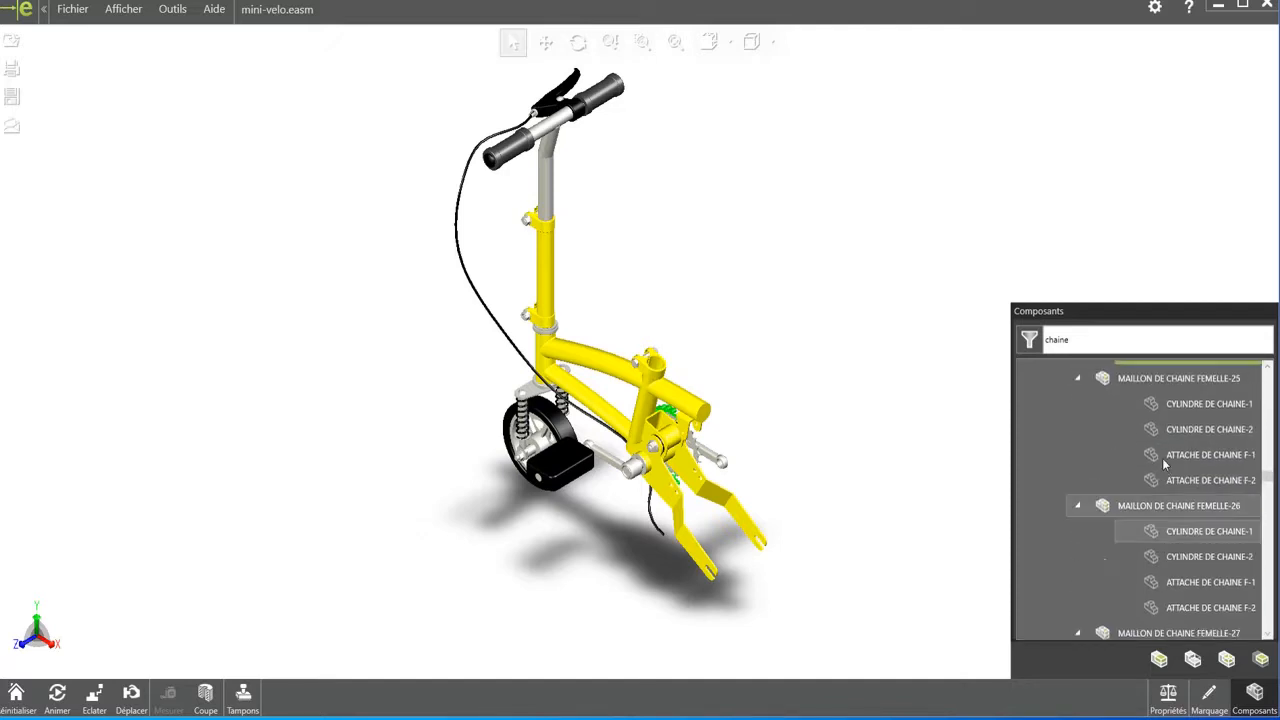
scroll(1163, 460, "up", 2)
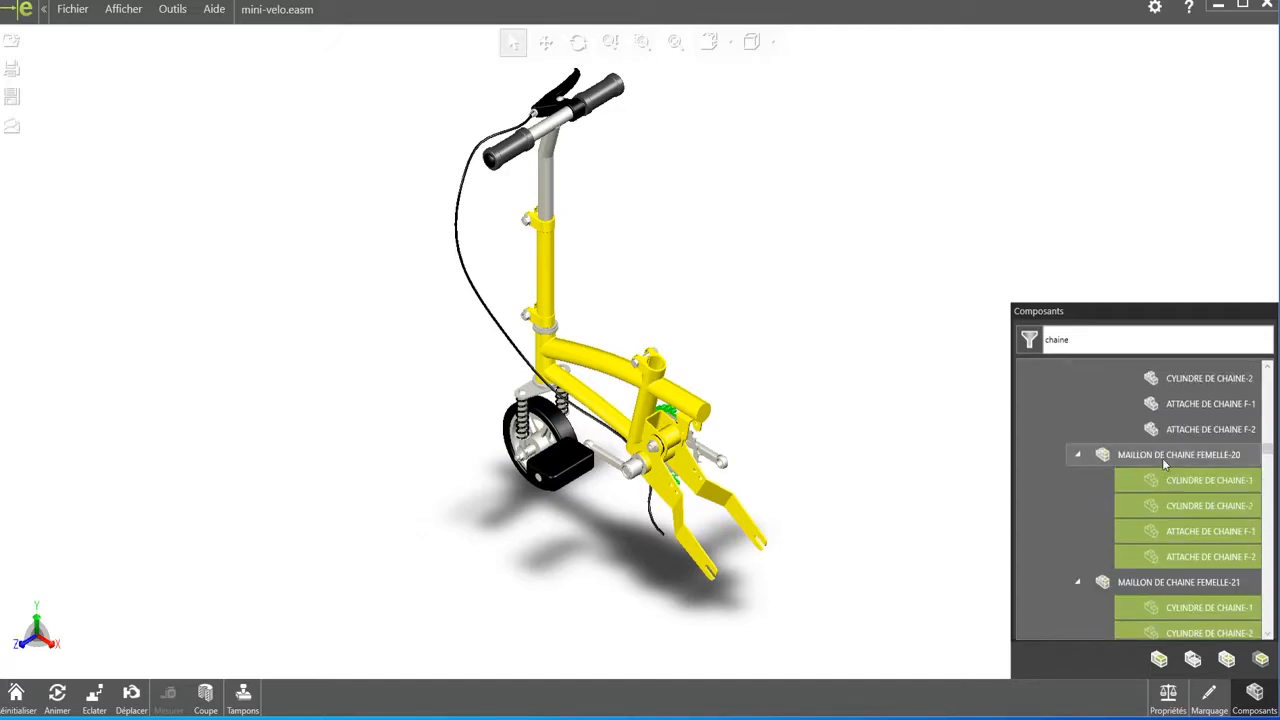
scroll(1166, 494, "up", 1)
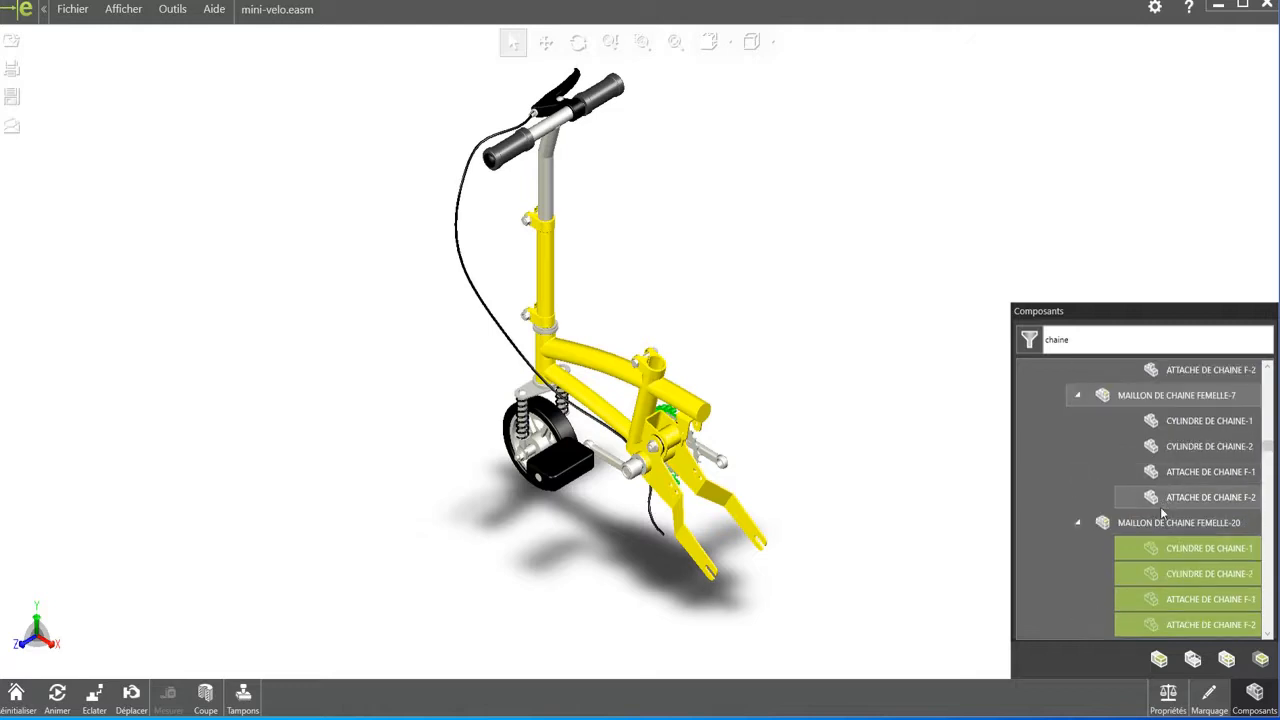
scroll(1163, 513, "up", 5)
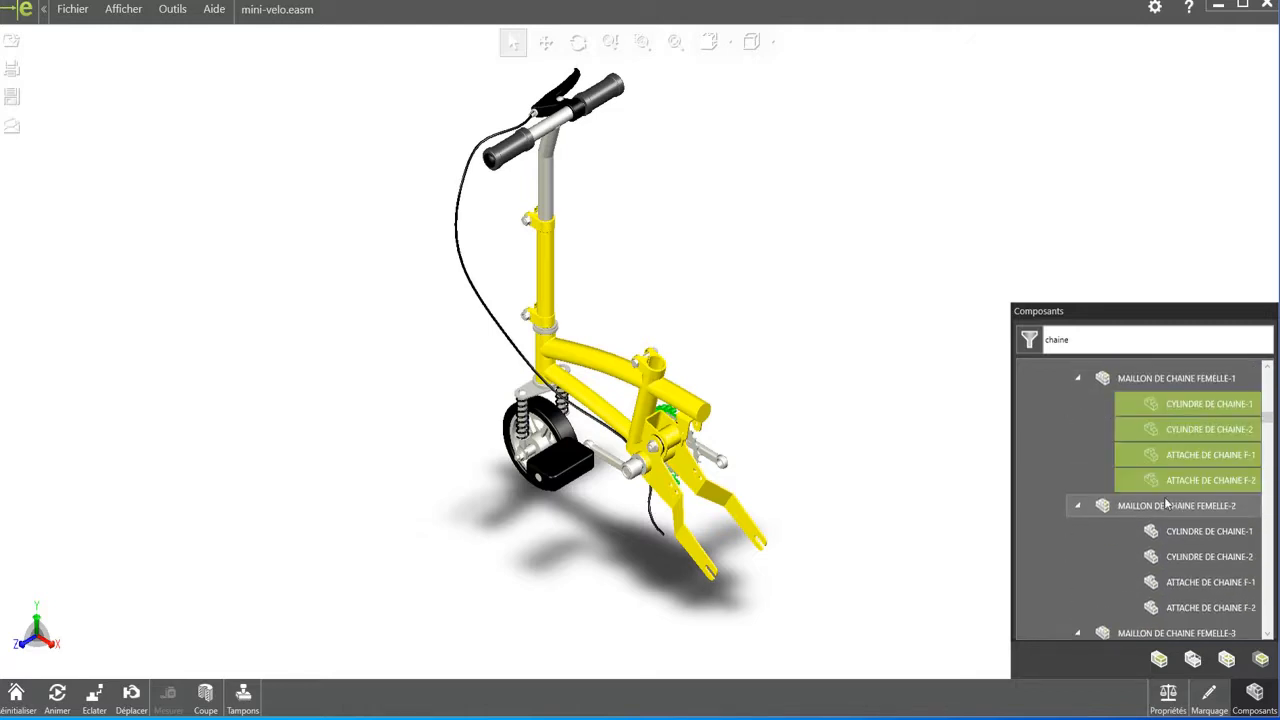
scroll(1166, 505, "up", 5)
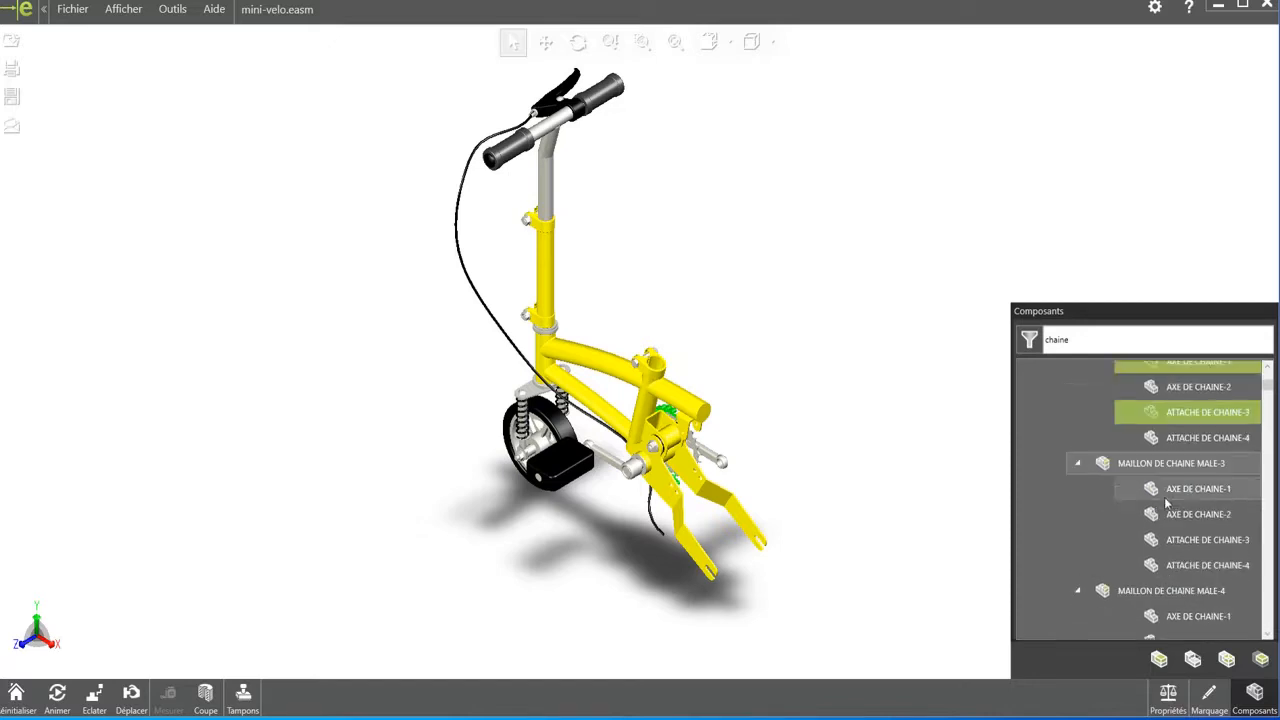
scroll(1166, 505, "up", 3)
right_click(1108, 375)
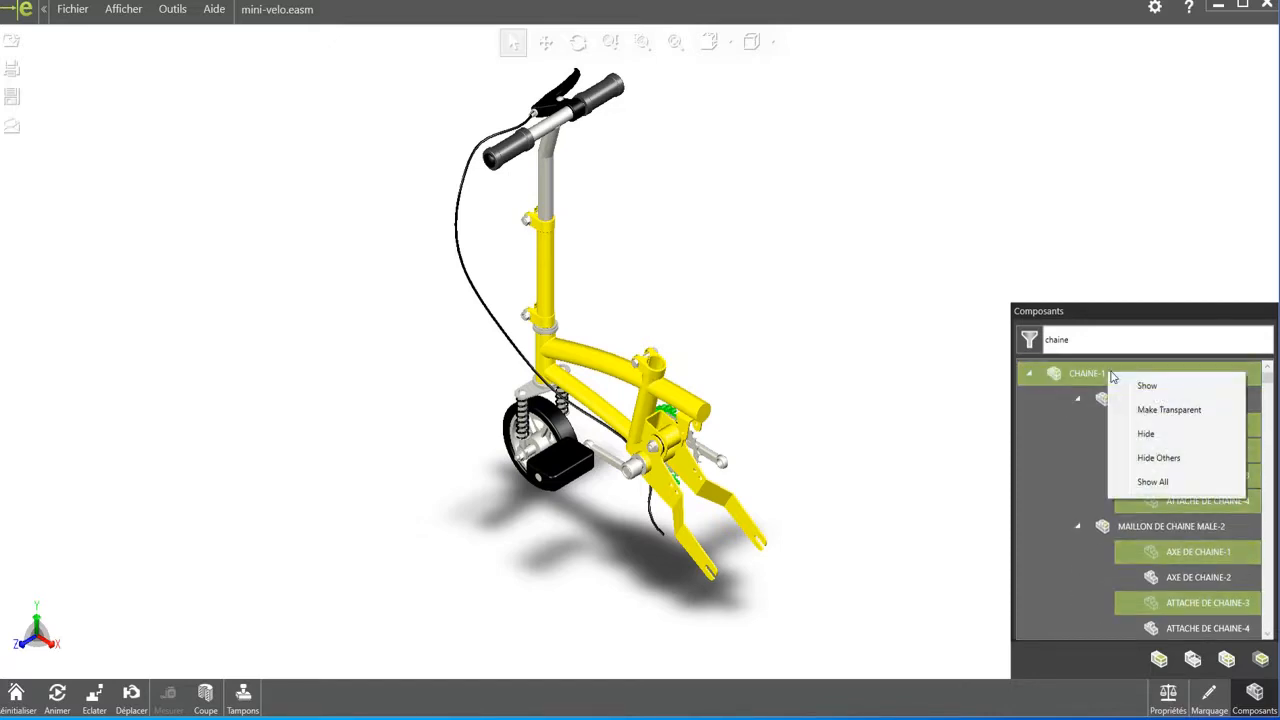
left_click(1150, 432)
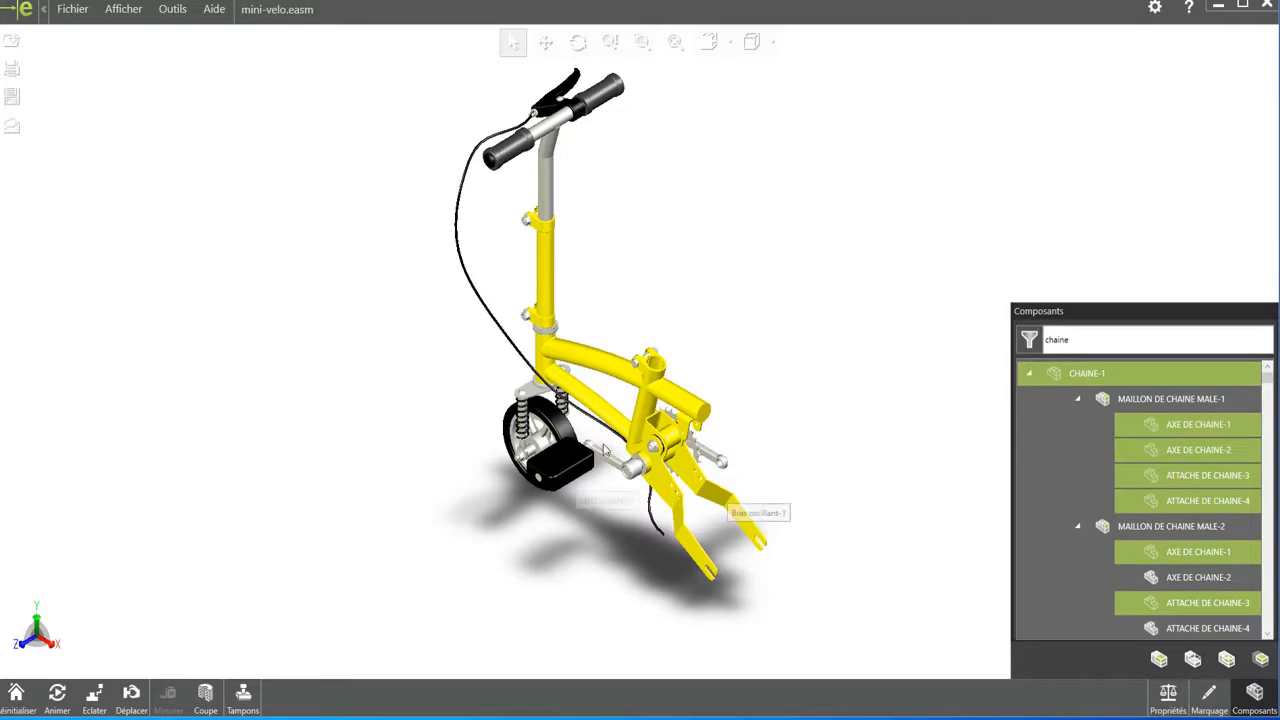
Hide the rear swingarm together with the saddle tube clamp and the hardware around the bottom bracket
left_click_drag(604, 327, 790, 590)
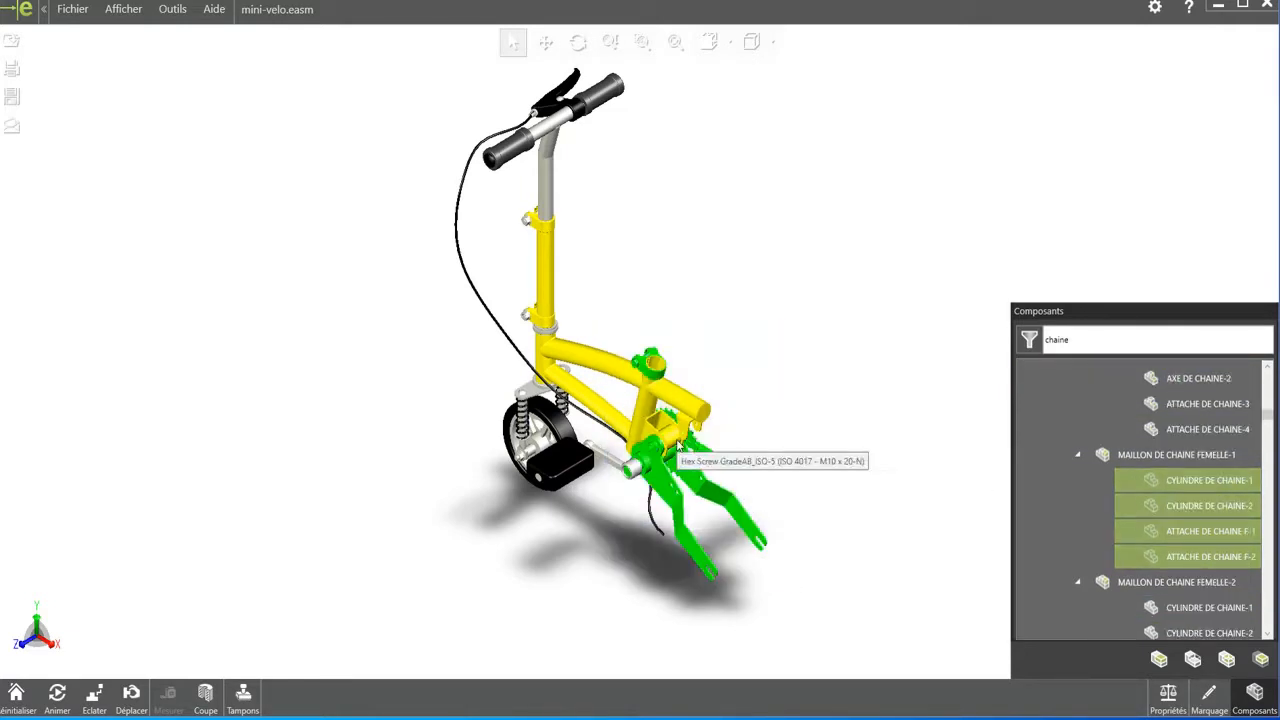
right_click(678, 447)
left_click(700, 450)
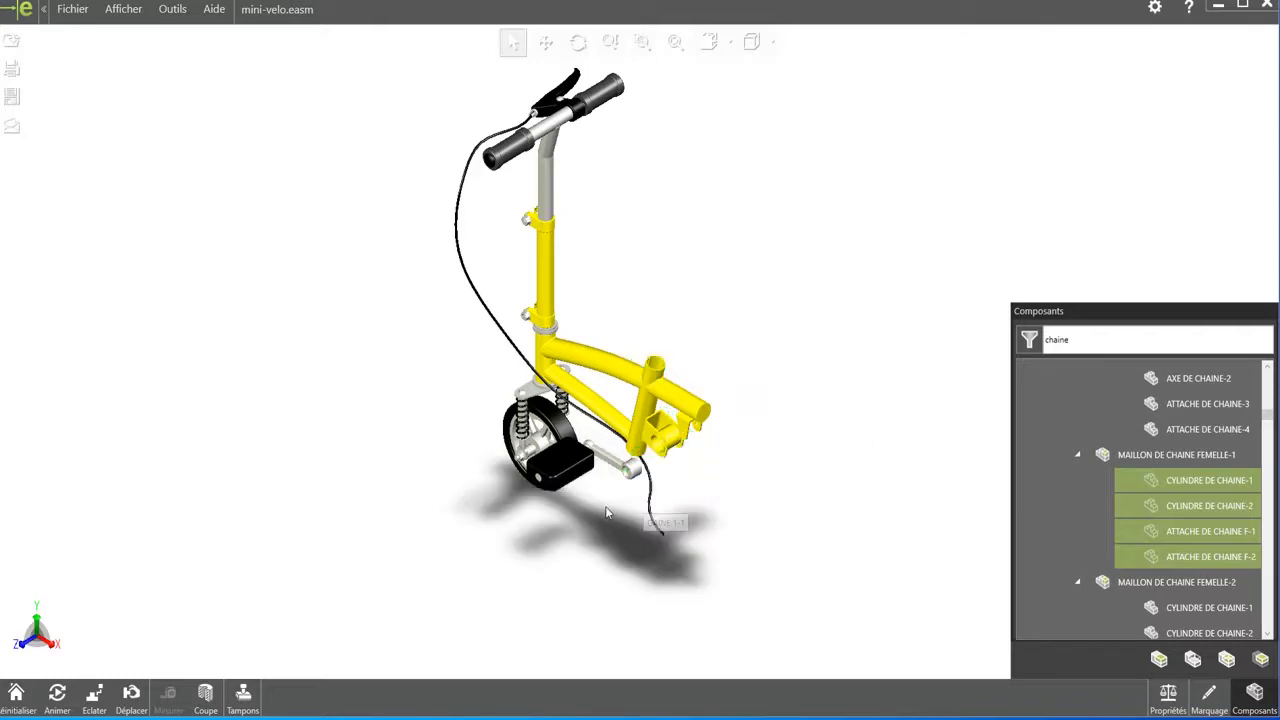
Hide the remaining pedal and its crank arm beside the frame
middle_click_drag(660, 331, 656, 408)
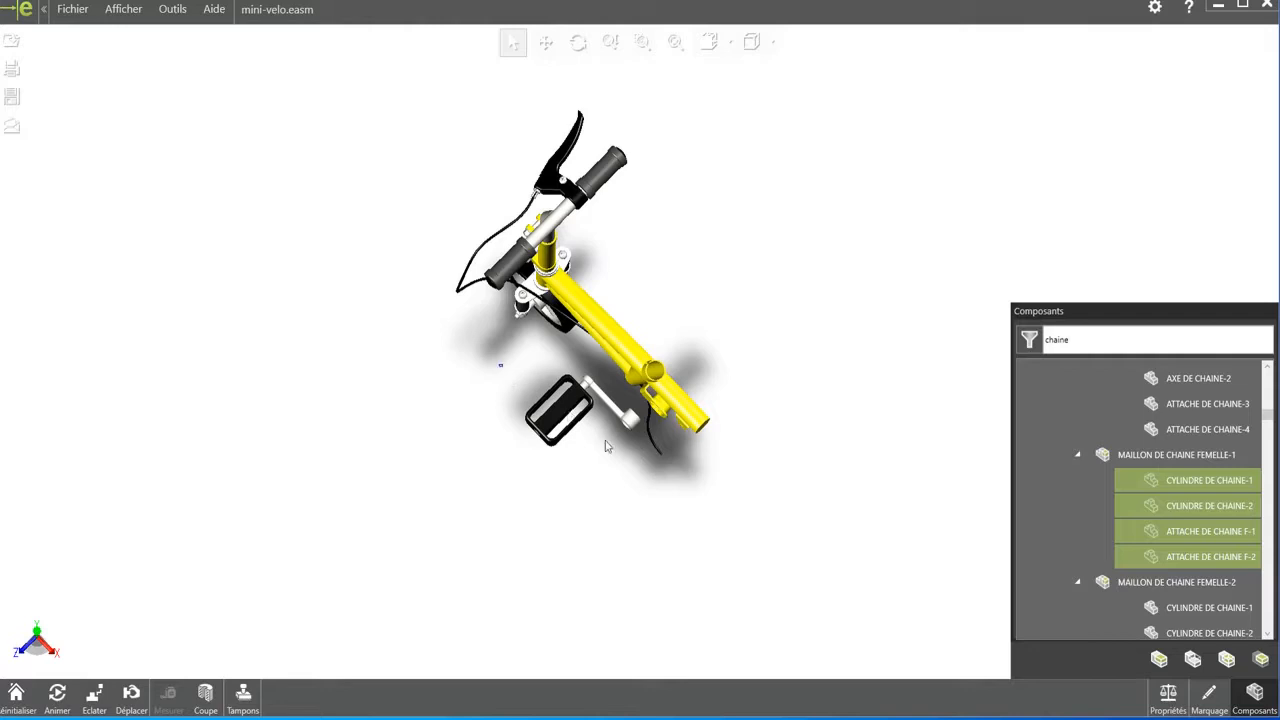
left_click_drag(605, 446, 666, 477)
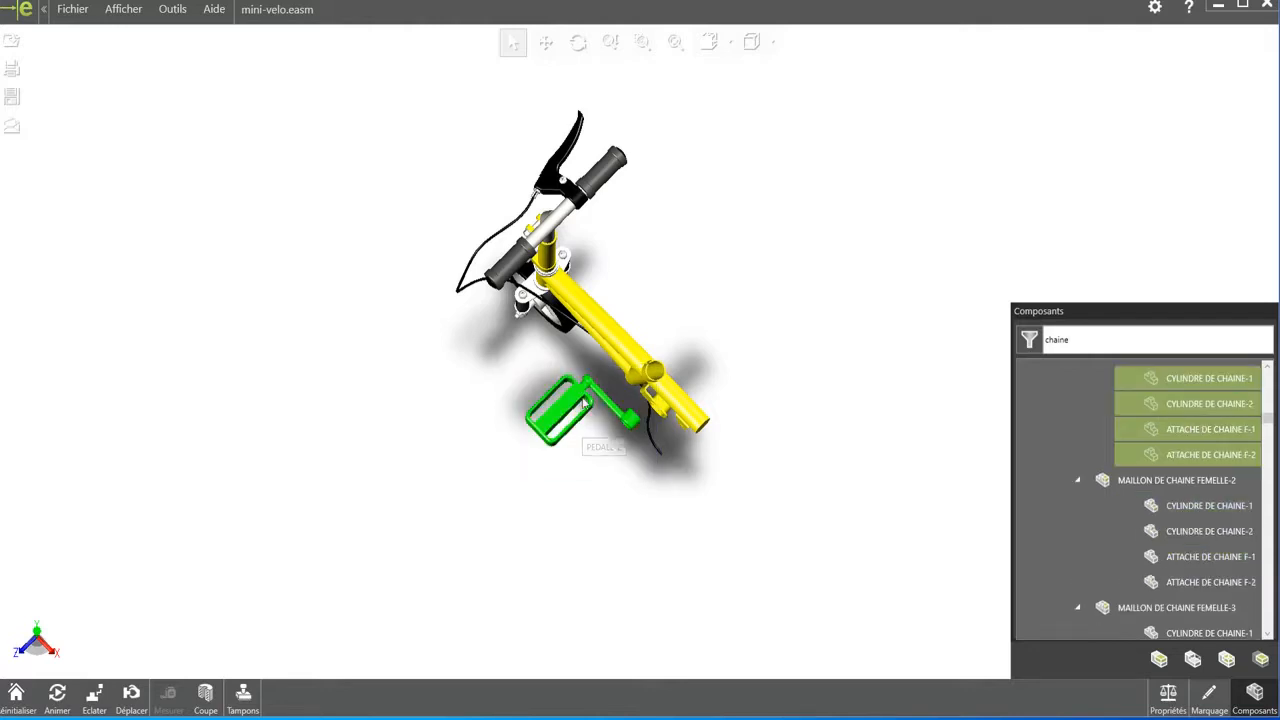
right_click(584, 402)
left_click(605, 406)
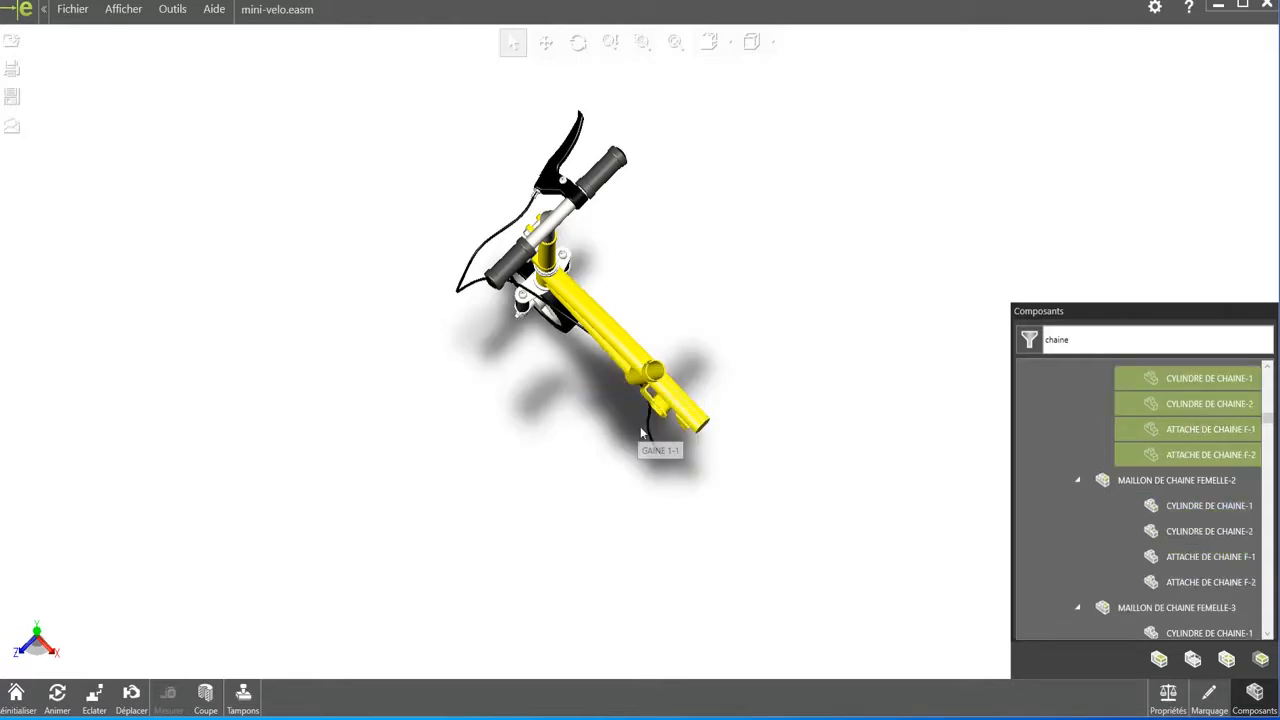
Hide the brake cable housing GAINE 1-1 running from the handlebar to the rear
left_click(646, 425)
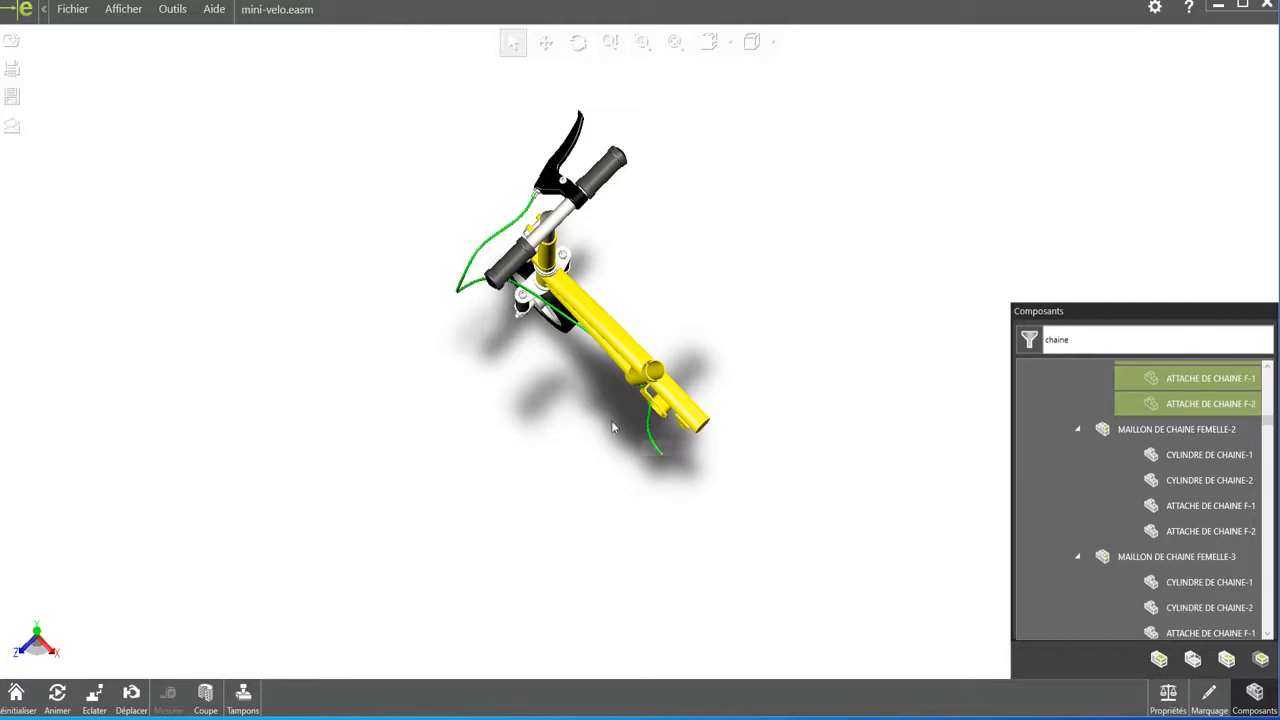
right_click(483, 251)
left_click(509, 260)
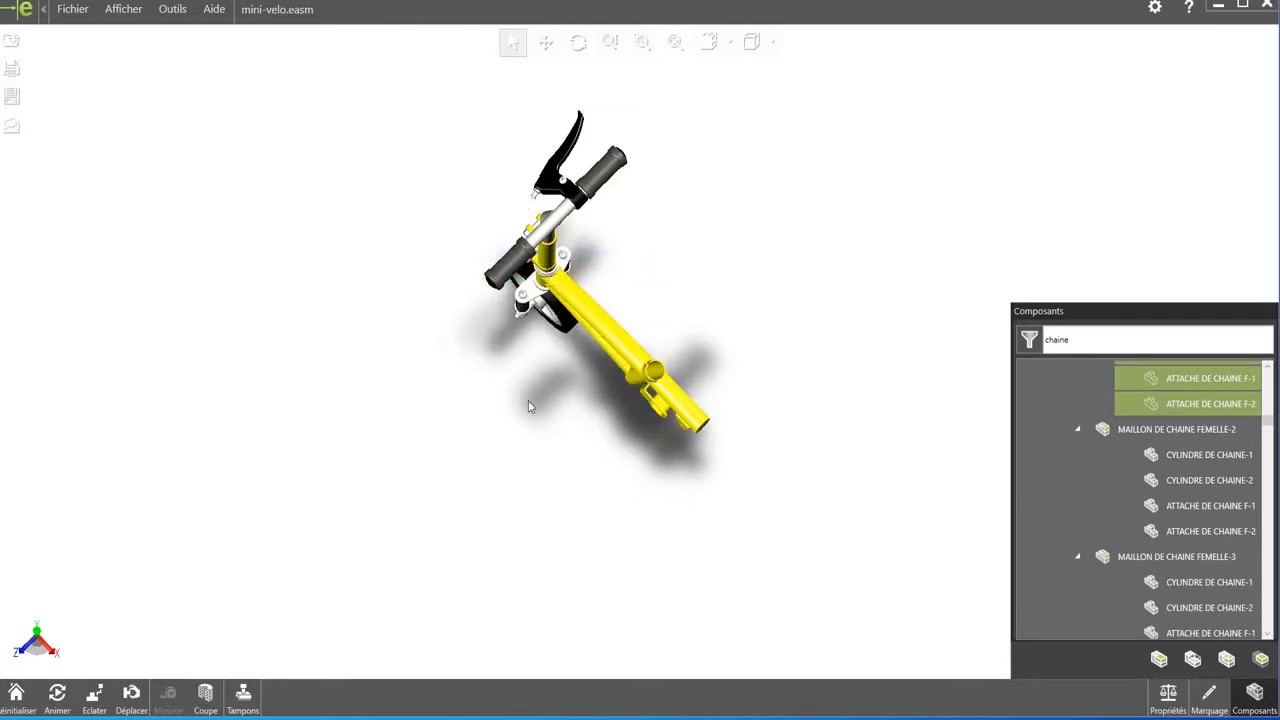
Hide the brake lever on the handlebar along with its pan head screw, lever mount and cable stop screw (VIS STOP GAINE-1)
middle_click_drag(528, 400, 576, 335)
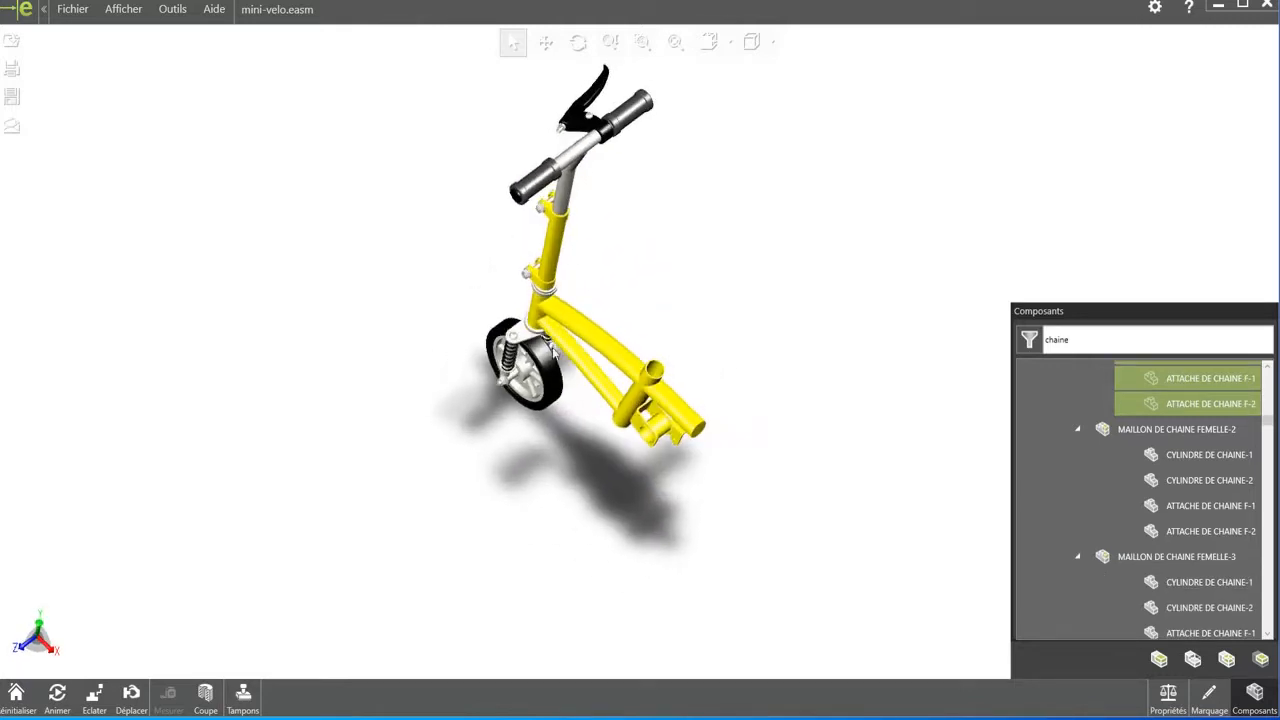
scroll(584, 127, "up", 2)
scroll(594, 130, "down", 2)
scroll(606, 240, "down", 5)
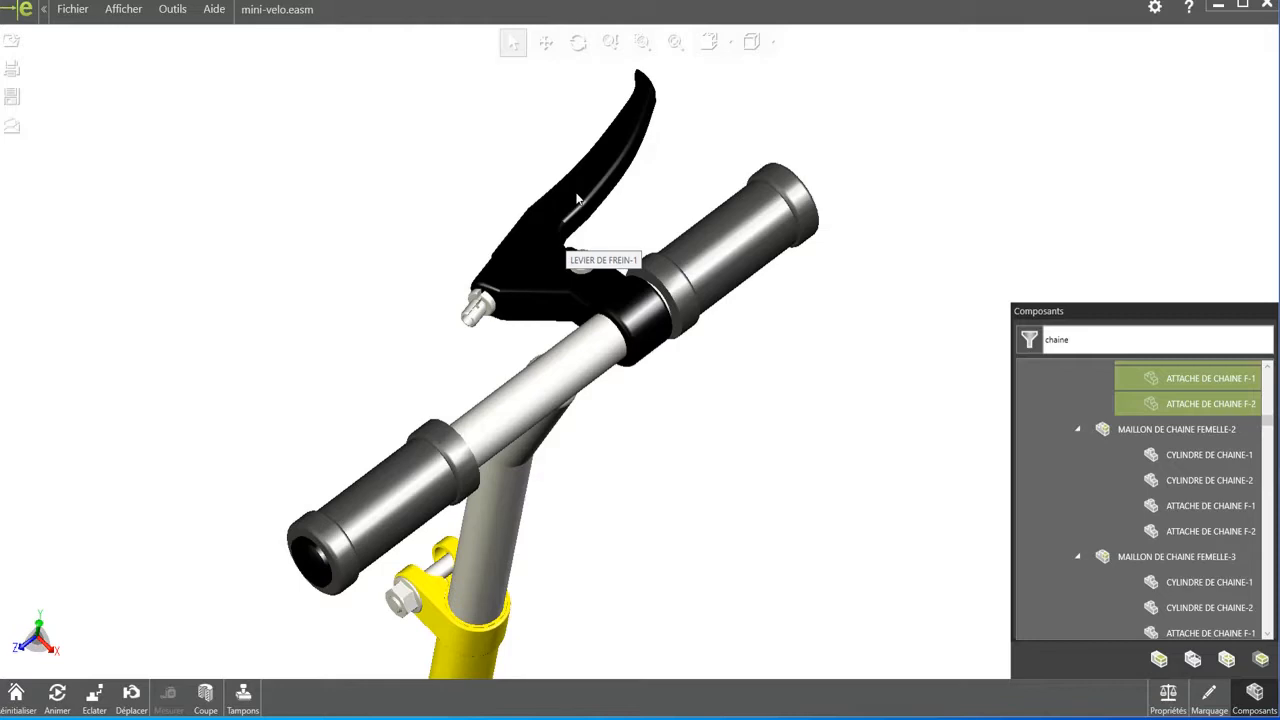
left_click(577, 199)
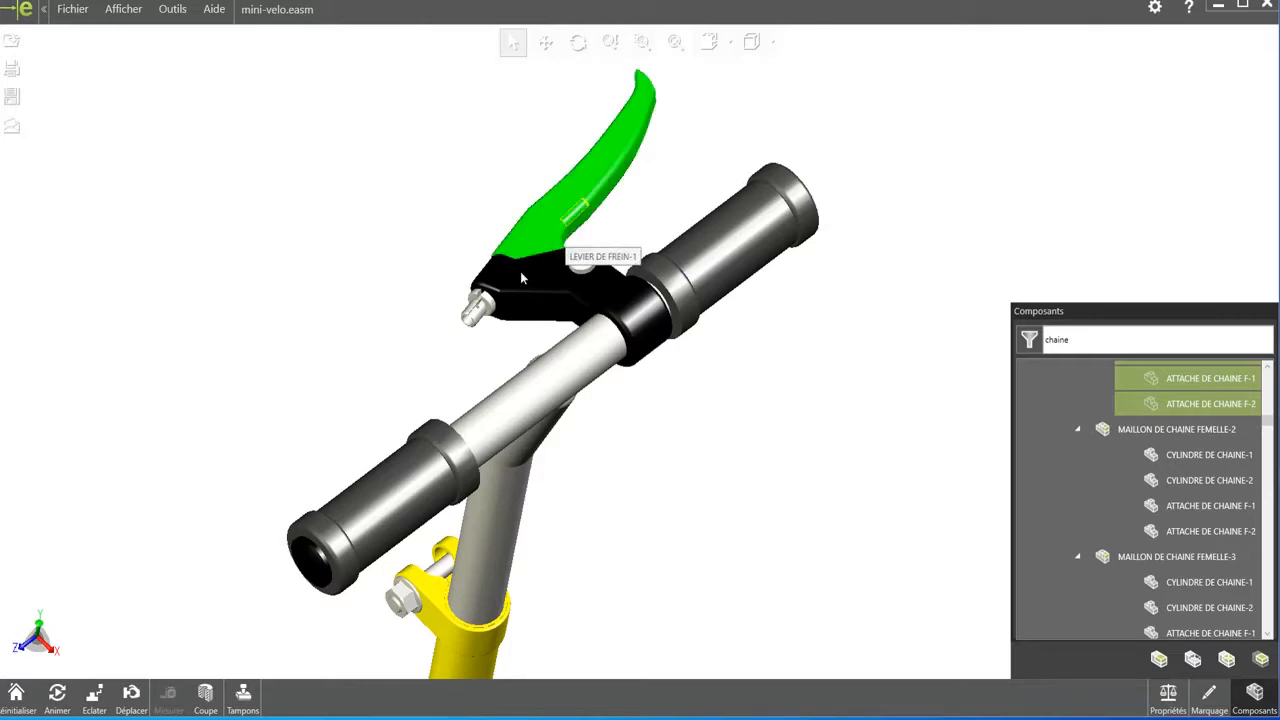
left_click(580, 268, "ctrl")
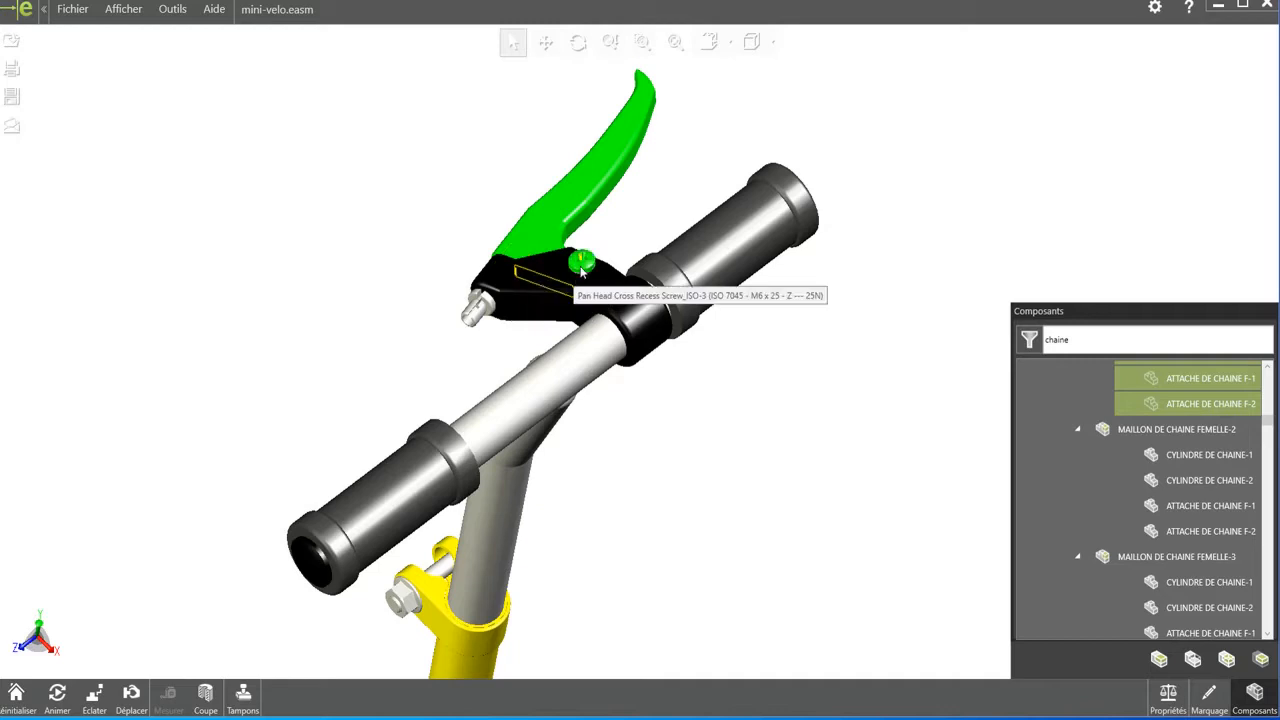
left_click(518, 303, "ctrl")
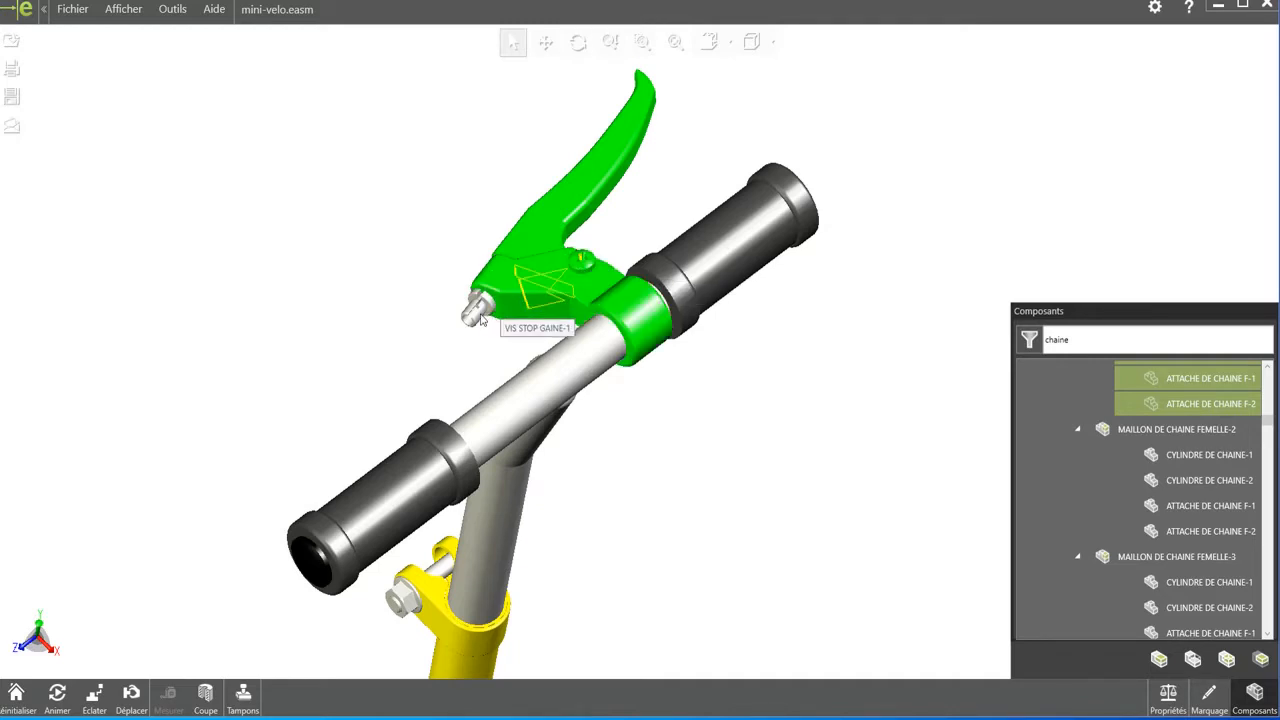
left_click(484, 306, "ctrl")
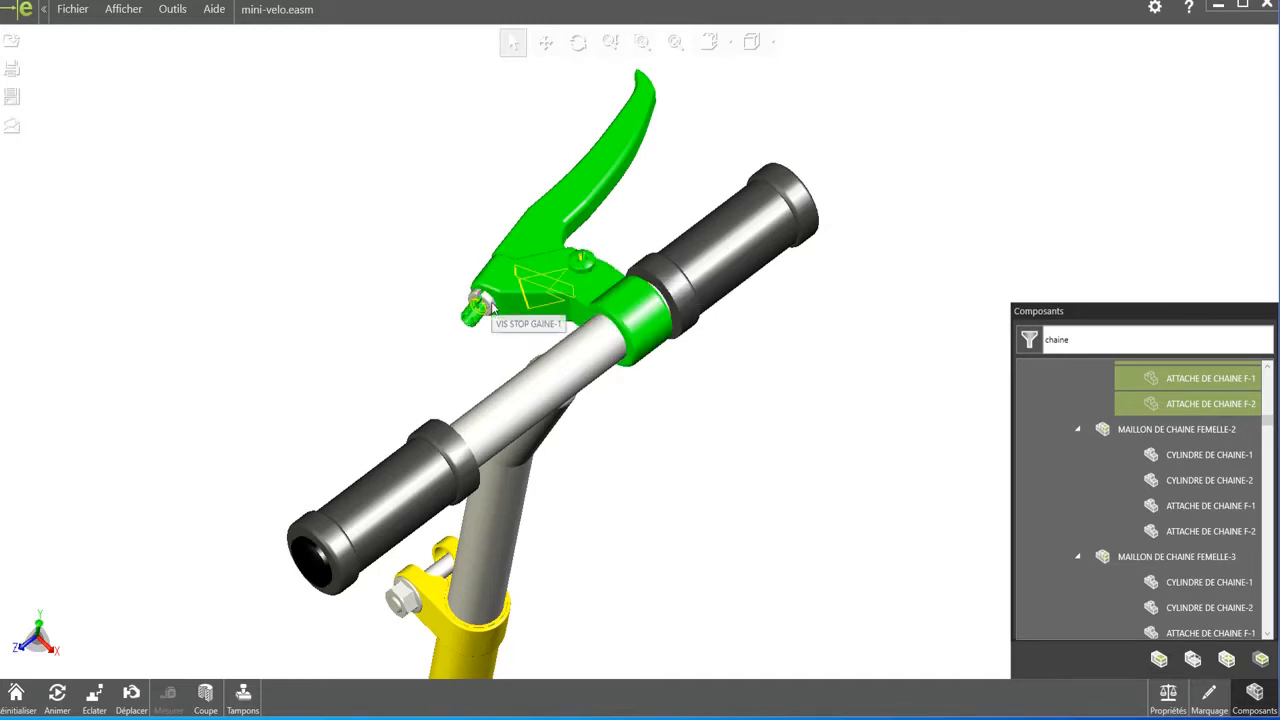
right_click(518, 278)
left_click(545, 280)
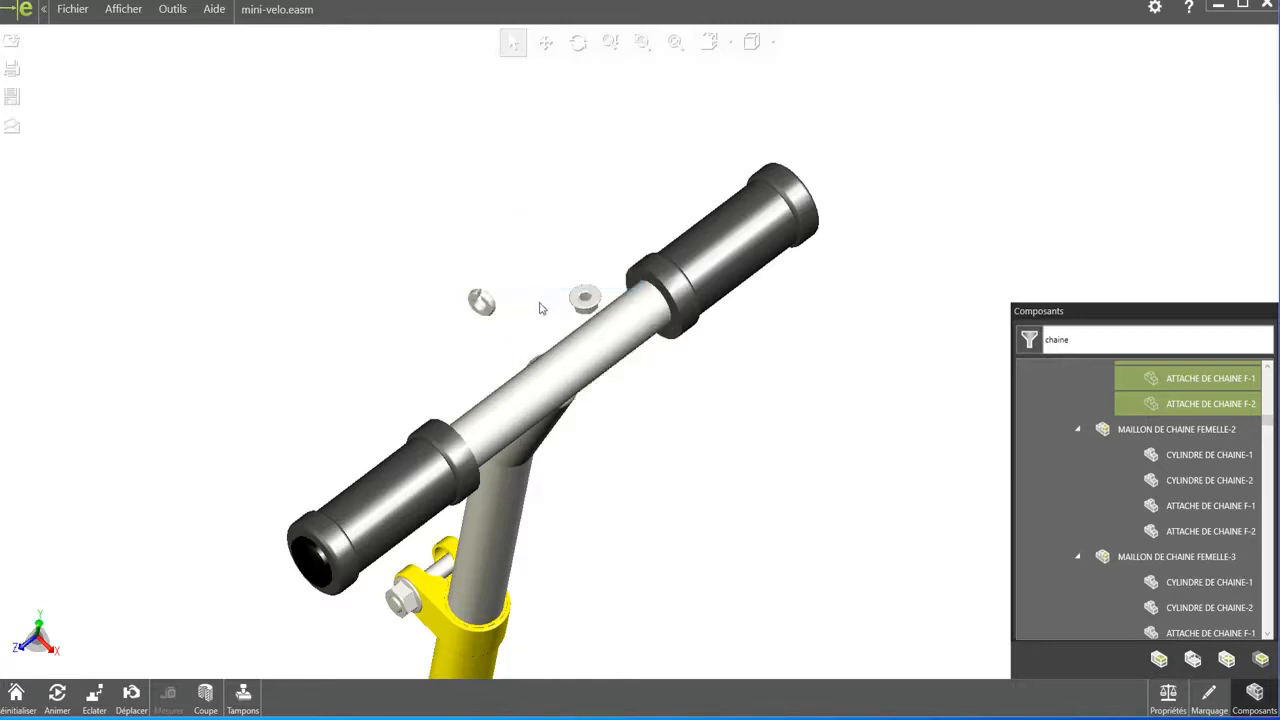
Hide the cable stop nut ECROU STOP GAINE-1 and the other small loose part near the handlebar, and close the component list
left_click(482, 303, "ctrl")
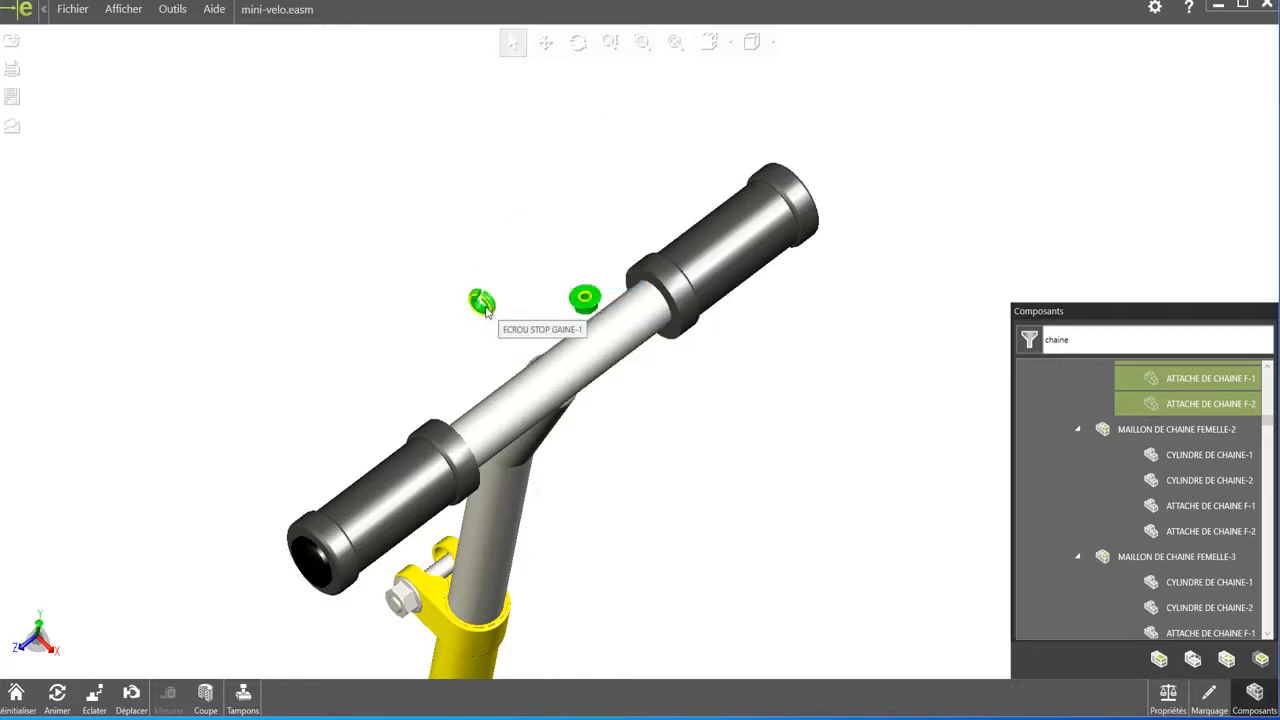
right_click(488, 311)
left_click(504, 320)
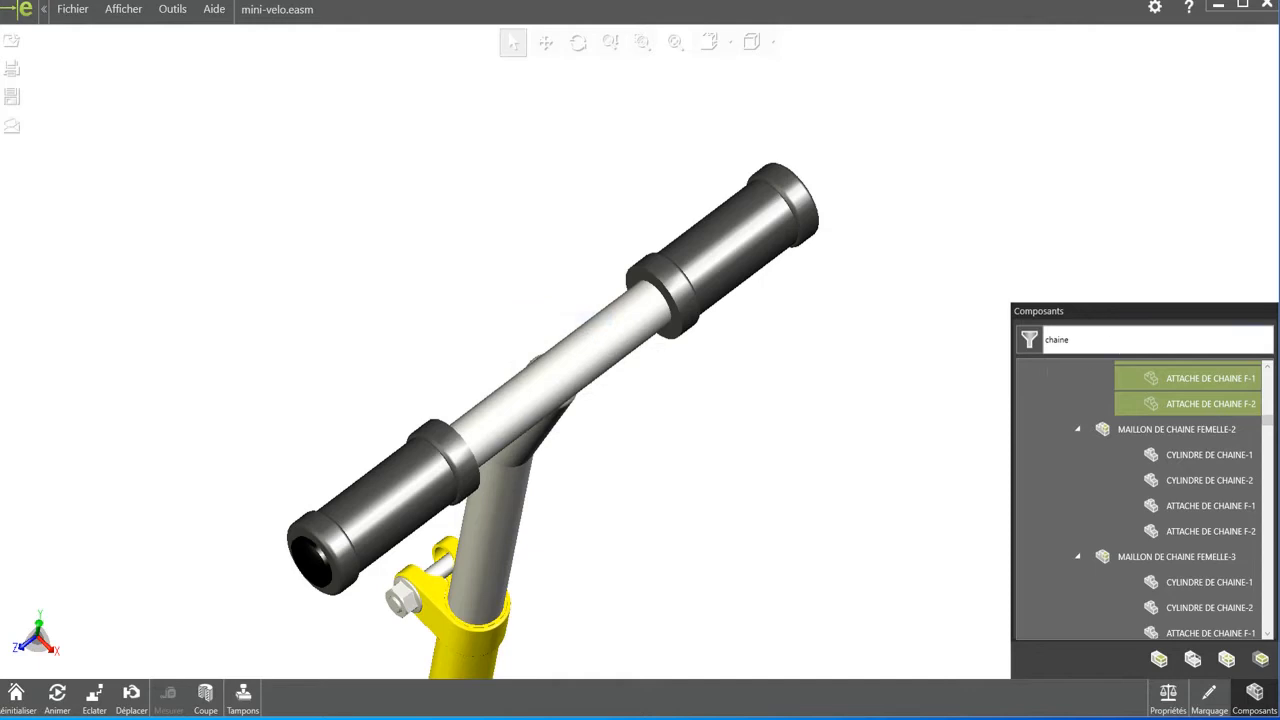
left_click(1272, 704)
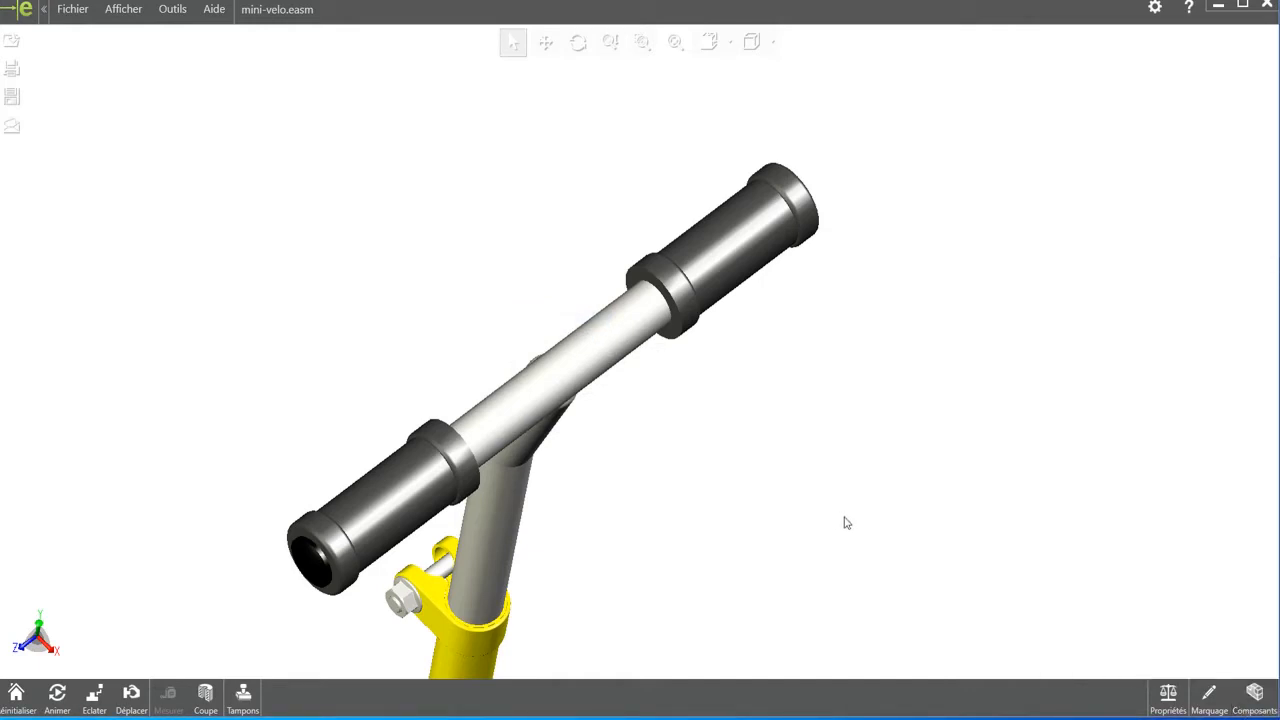
Orient the remaining handlebar, frame and front wheel upright in a near-side view and fit them to the window
scroll(807, 473, "up", 4)
scroll(806, 477, "down", 2)
scroll(804, 481, "up", 7)
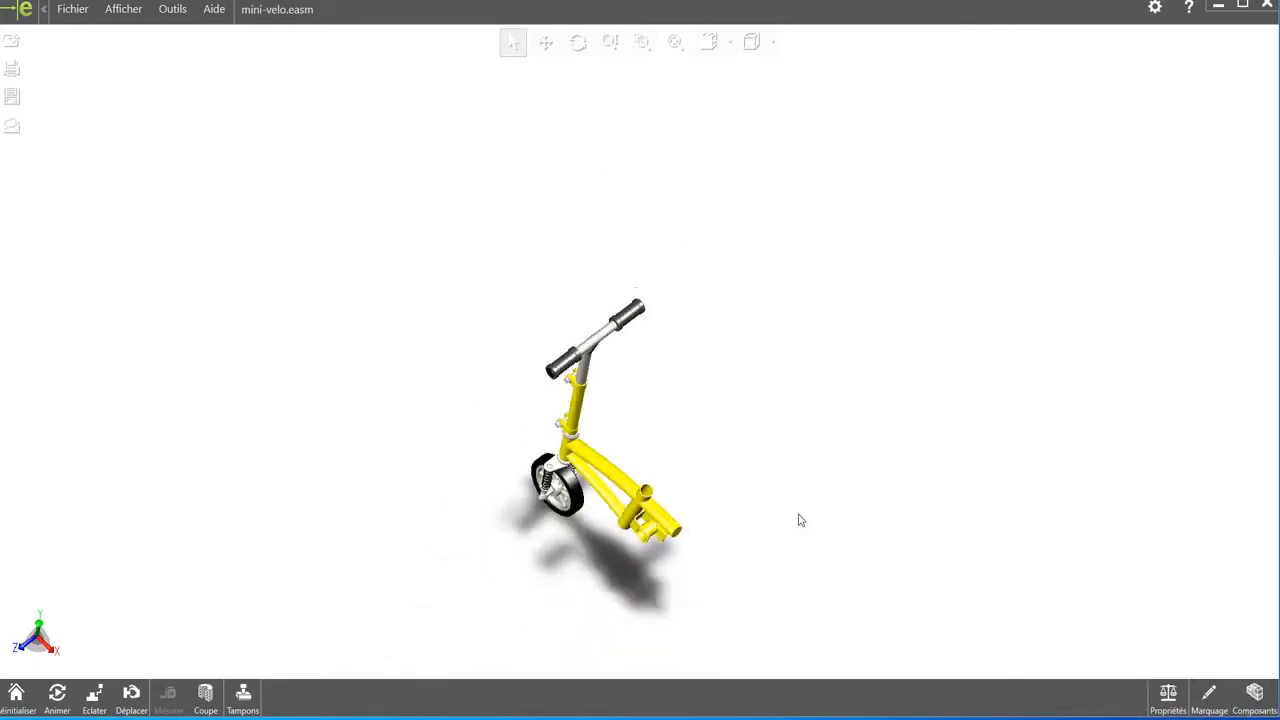
scroll(794, 528, "down", 2)
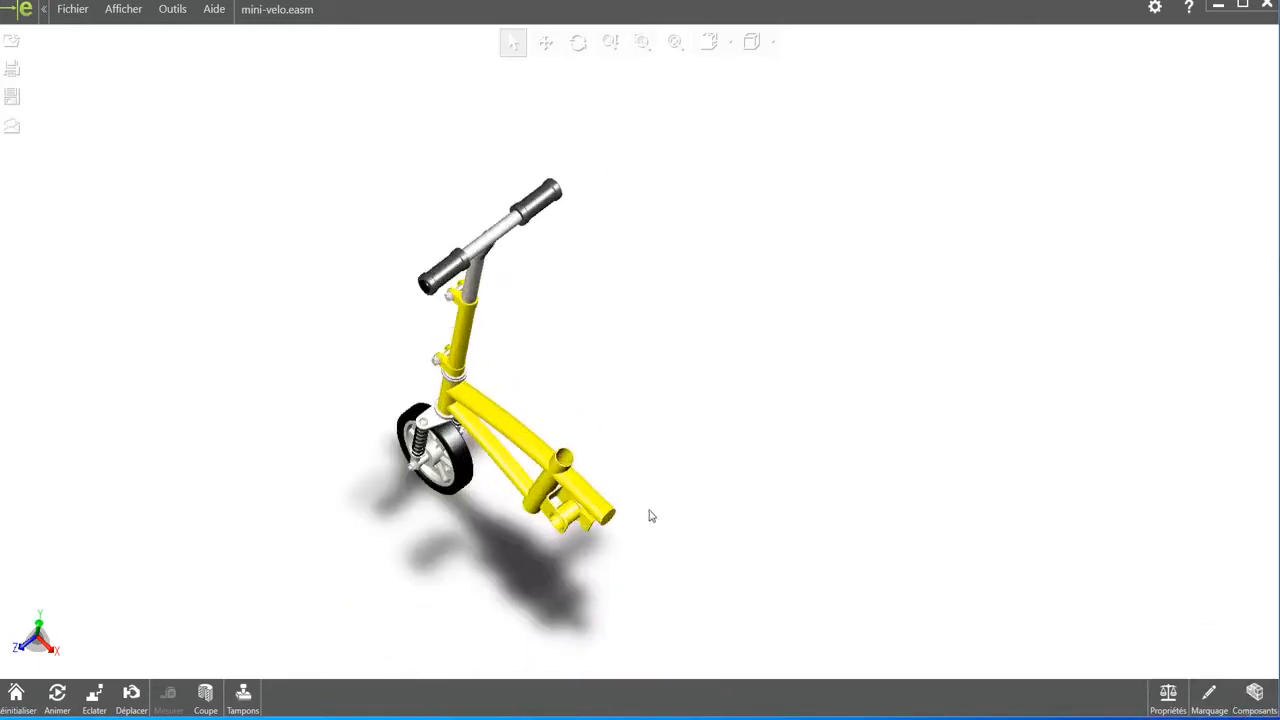
left_click(578, 42)
left_click_drag(640, 455, 577, 380)
left_click_drag(463, 592, 510, 609)
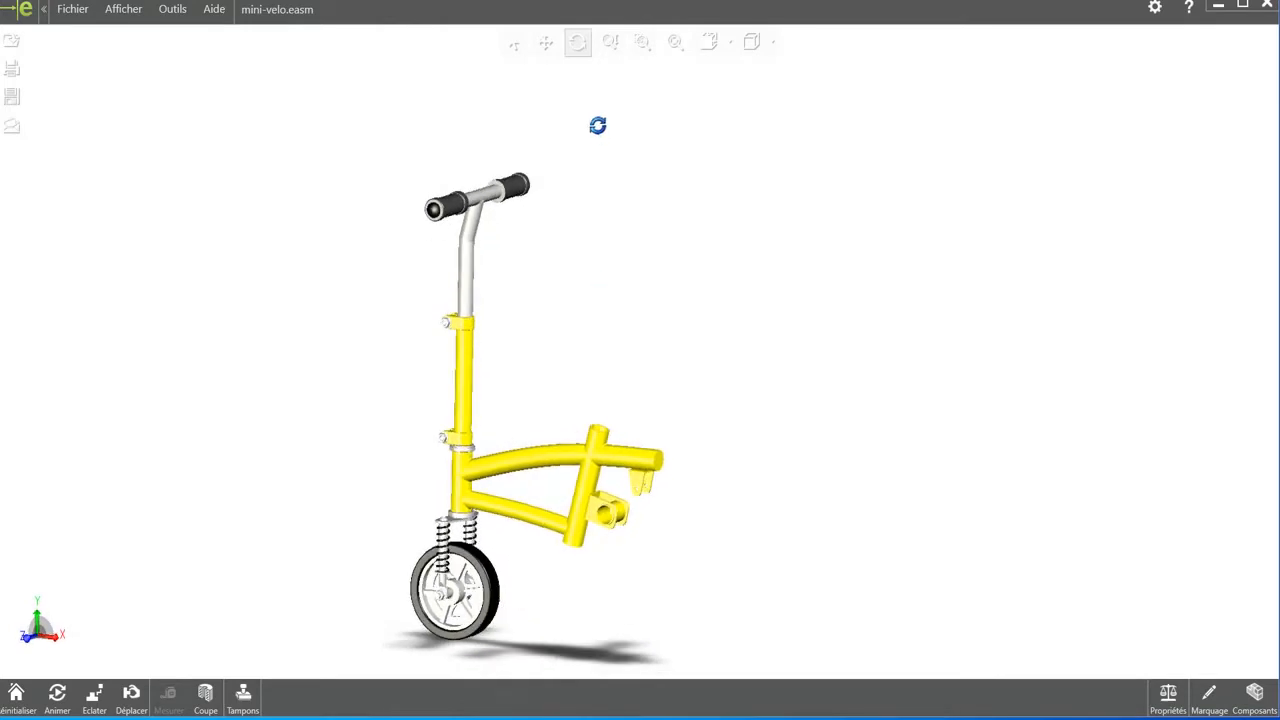
left_click(545, 42)
left_click_drag(535, 380, 627, 312)
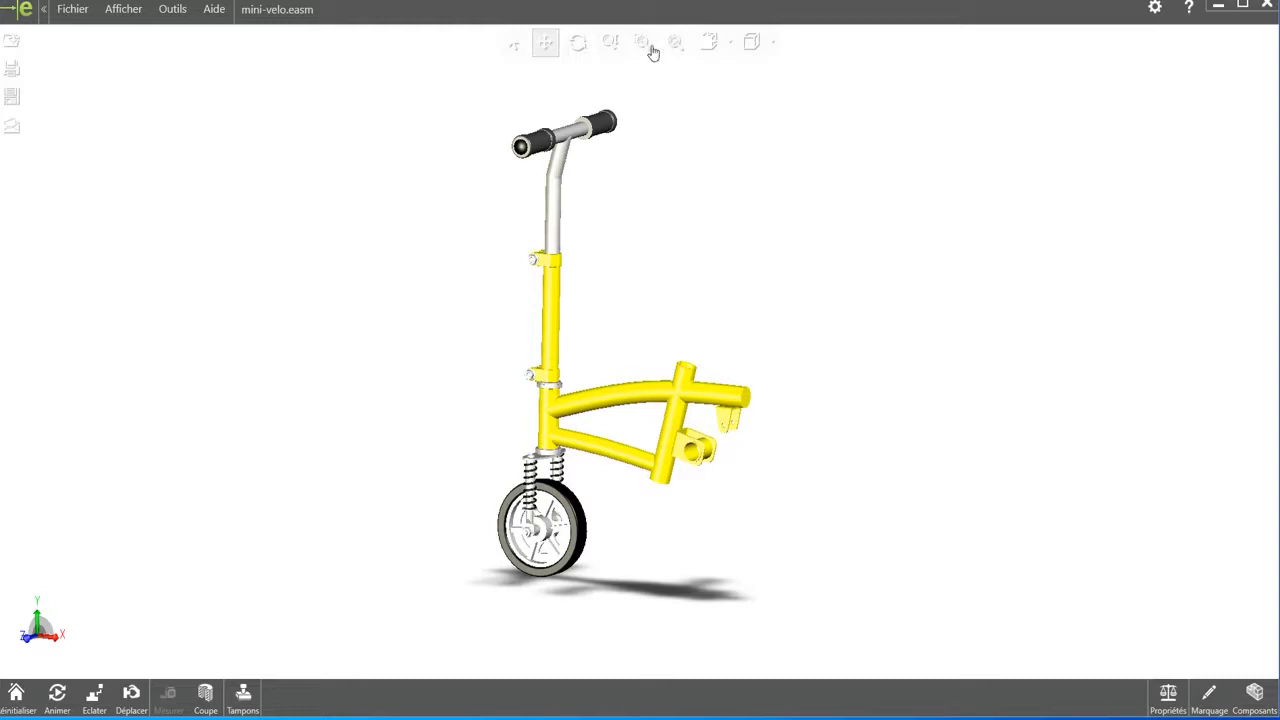
left_click(674, 43)
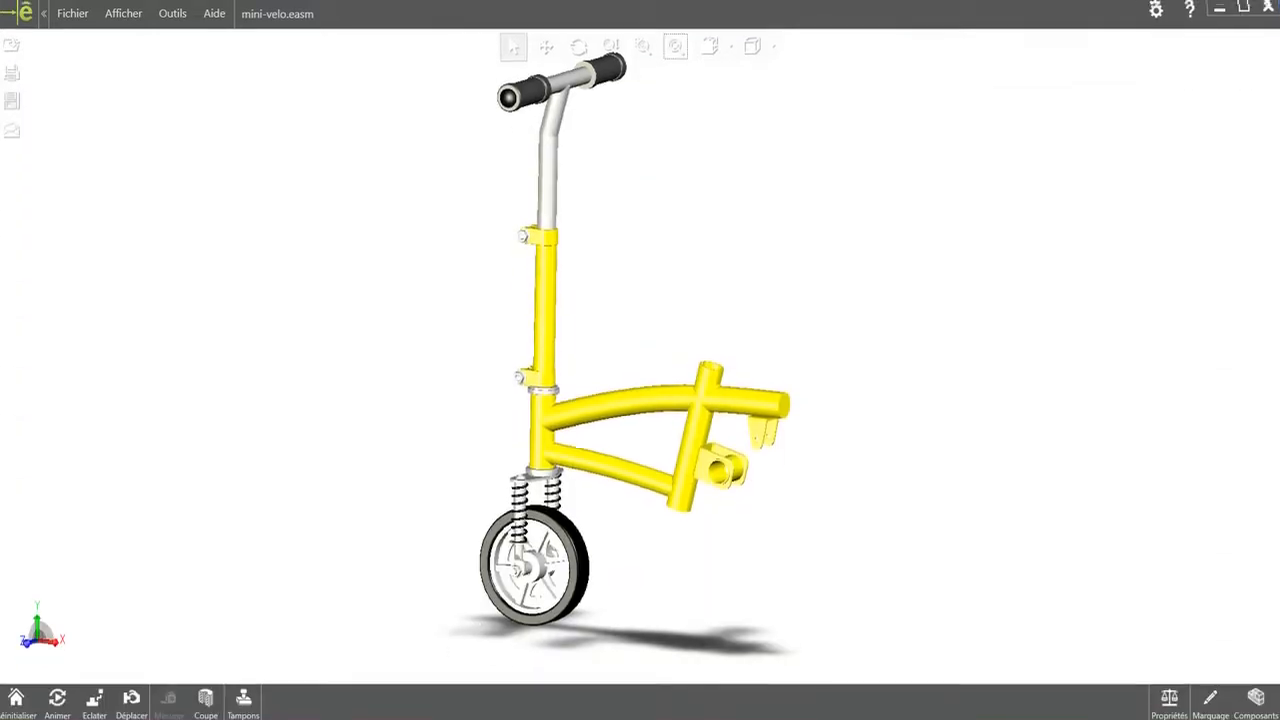
Add a leader text annotation reading "Poignée" that points to the far handlebar grip
left_click(1212, 698)
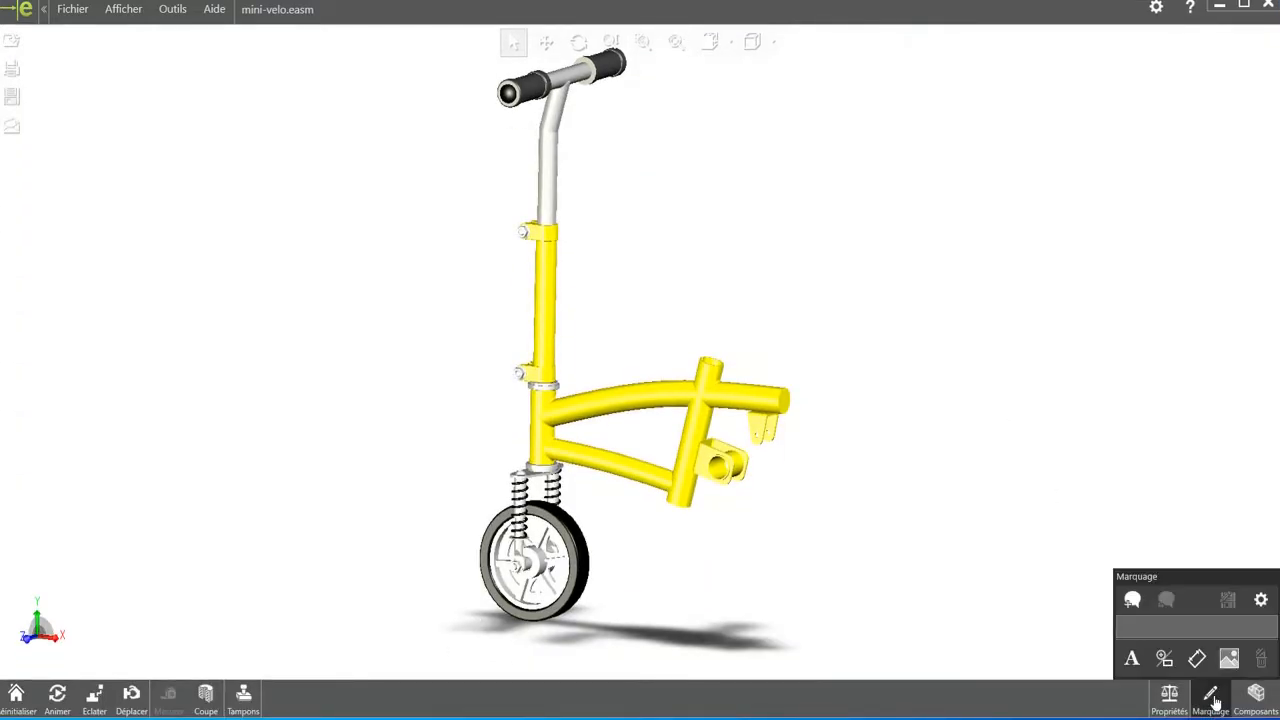
left_click(1132, 660)
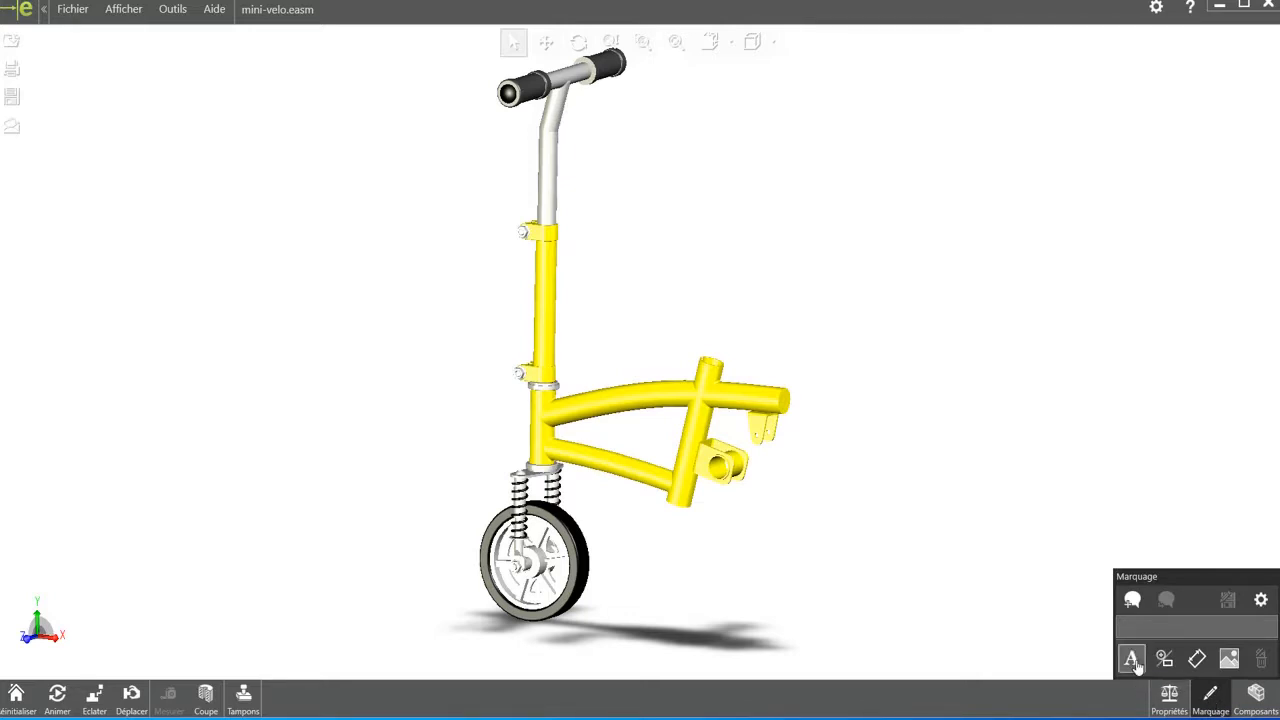
left_click(605, 71)
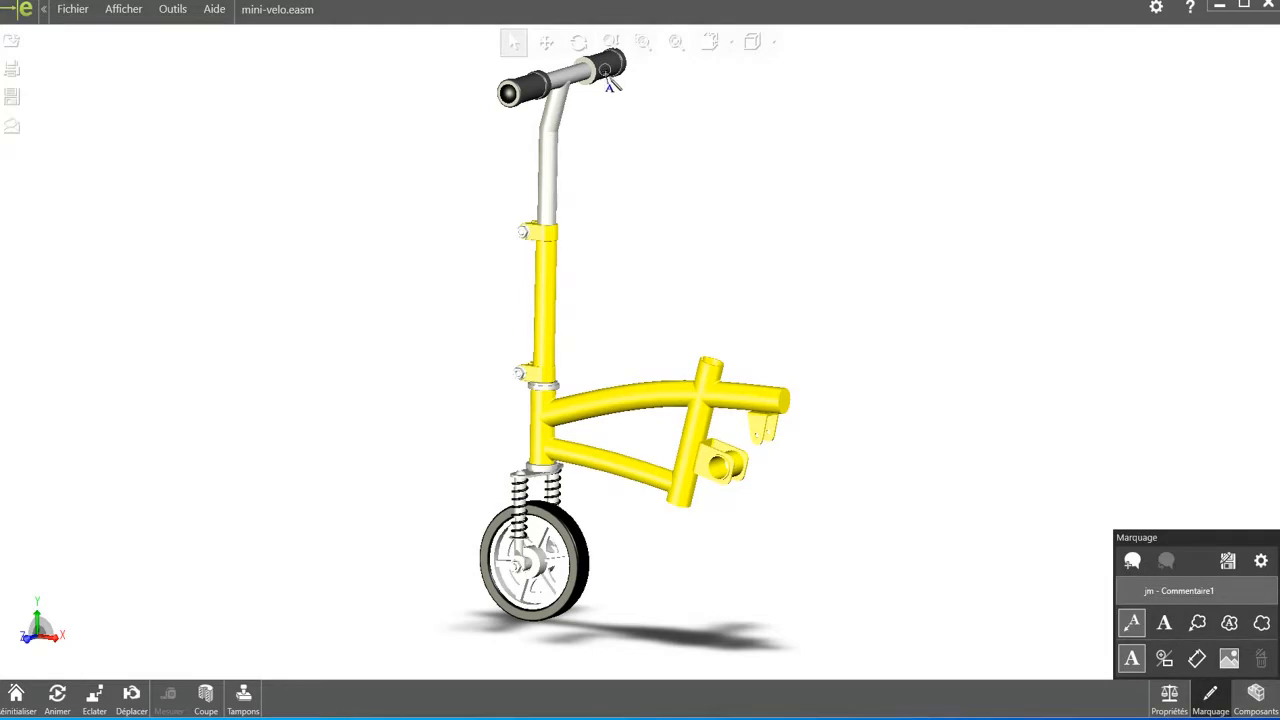
left_click(700, 163)
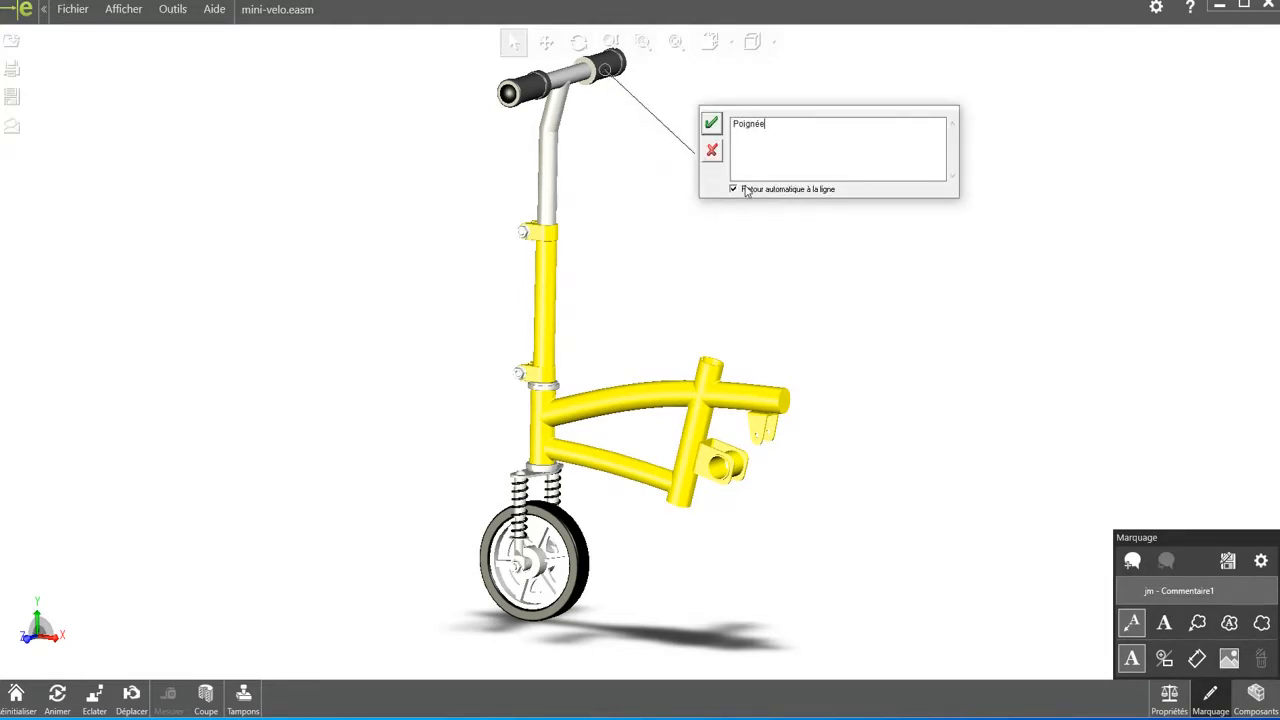
left_click(713, 123)
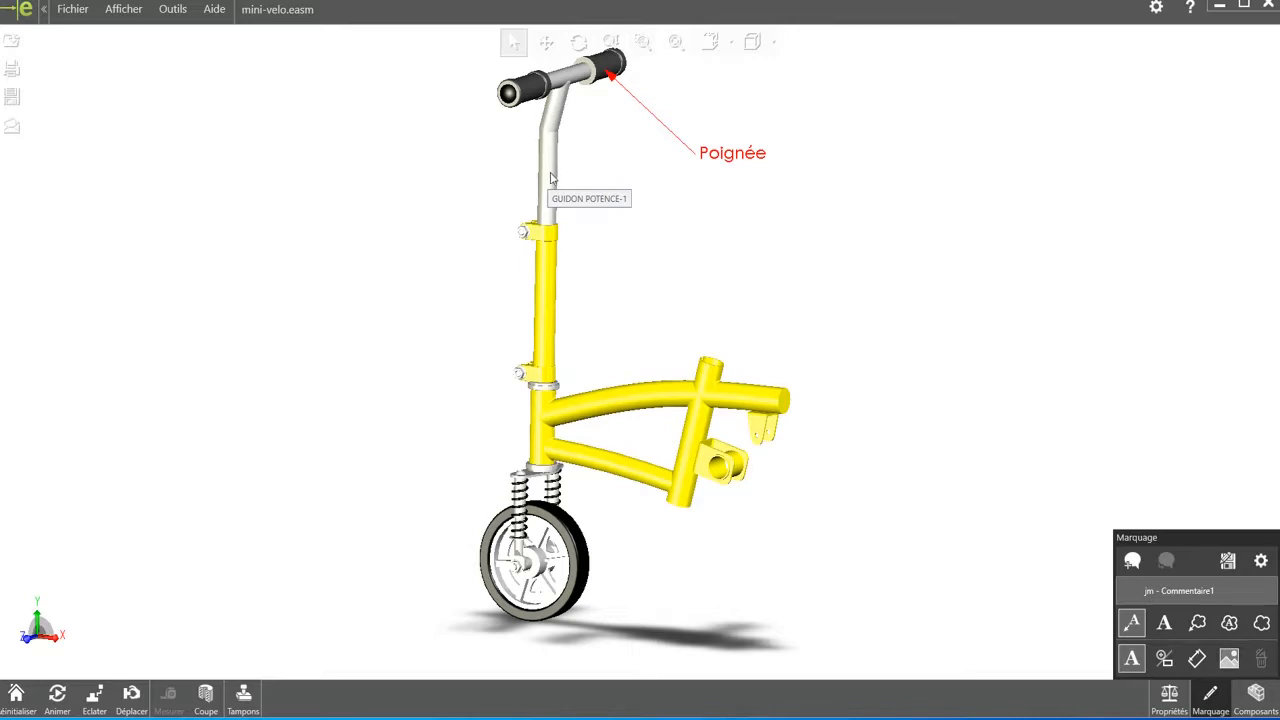
Add a leader text annotation reading "Guidon" that points to the grey upper steering tube
left_click(1131, 622)
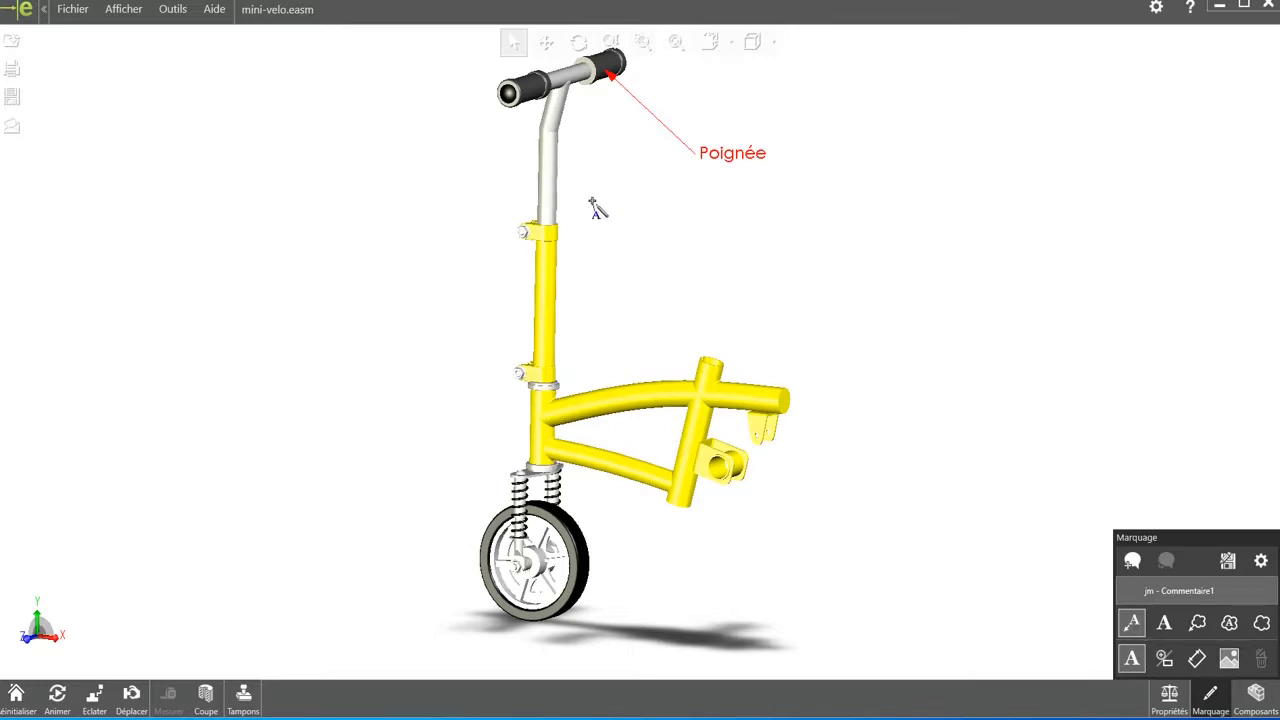
left_click(553, 168)
left_click(696, 240)
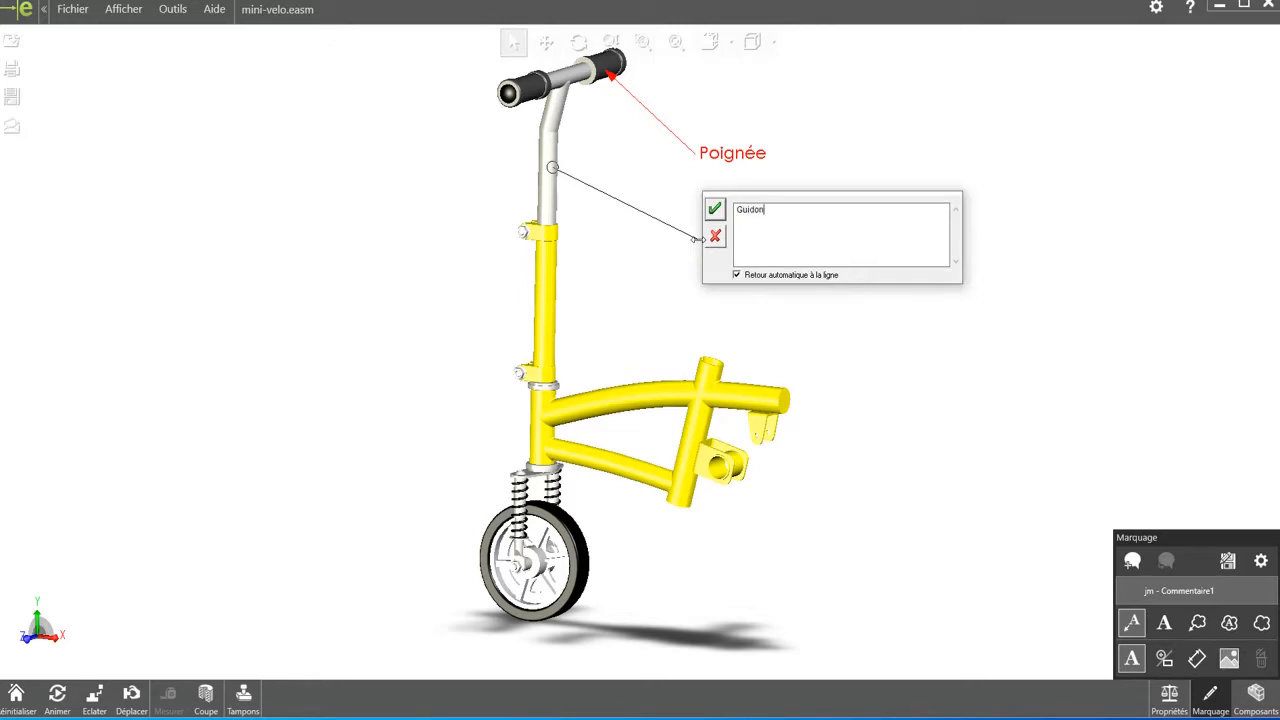
type("Guidon")
left_click(716, 209)
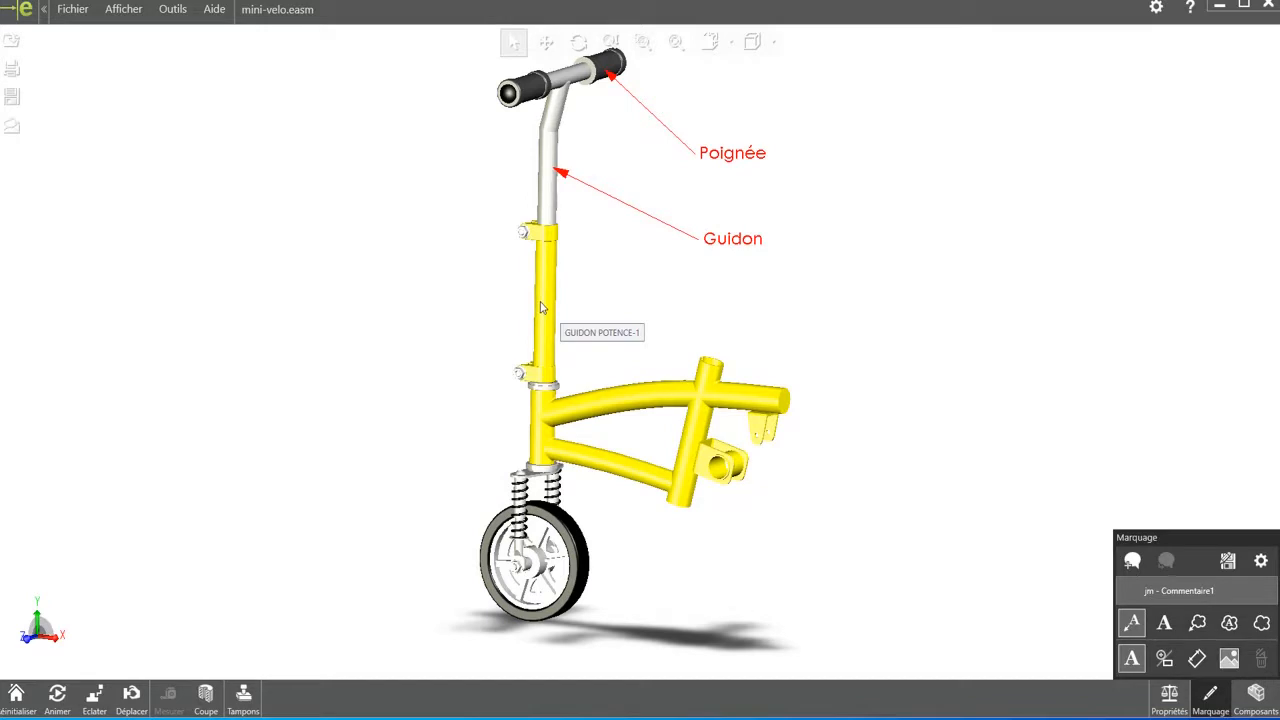
Add a leader text annotation reading "Potence" that points to the yellow vertical tube
left_click(1131, 622)
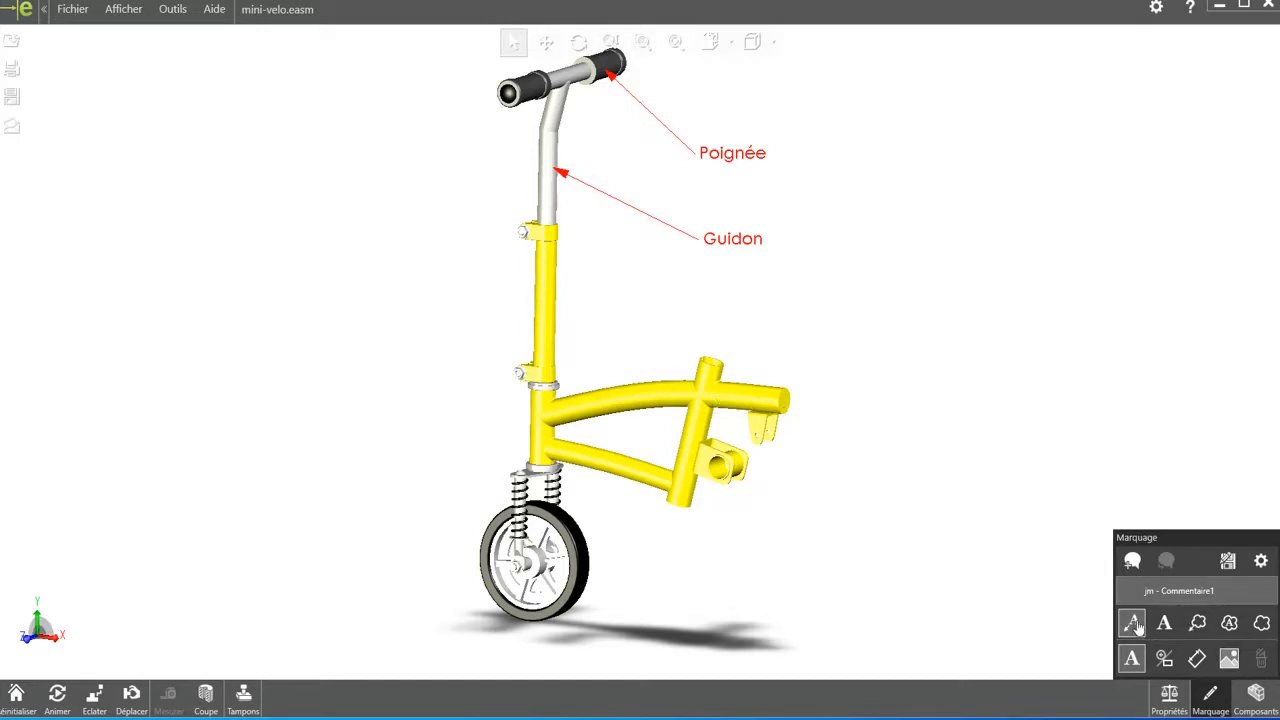
left_click(547, 305)
left_click(695, 294)
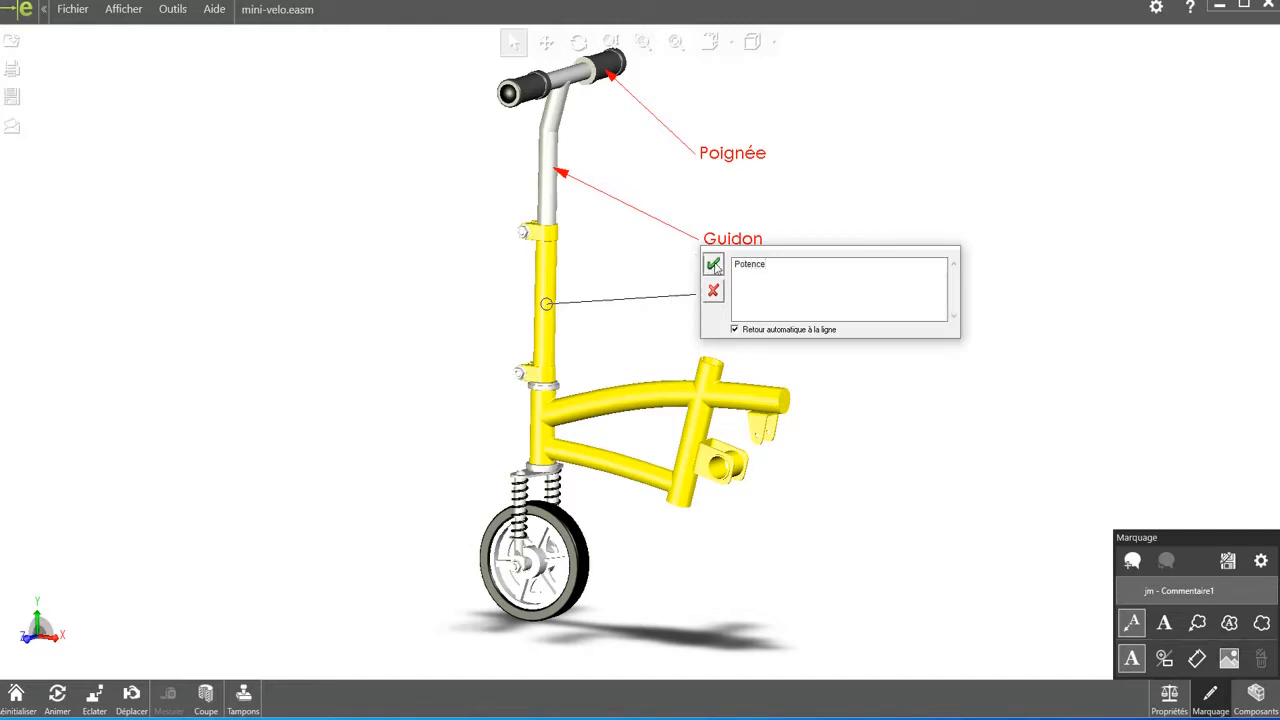
left_click(712, 264)
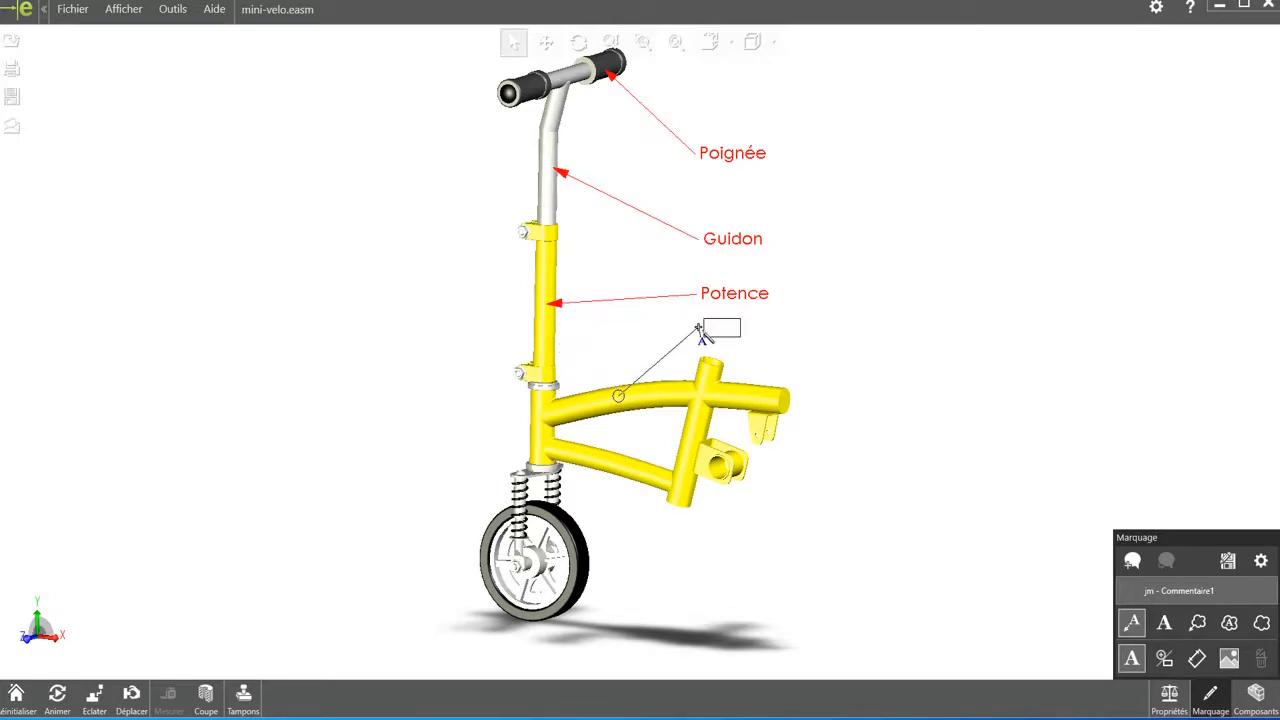
Add a leader text annotation reading "Cadre" that points to the upper curved tube of the yellow frame
left_click(699, 329)
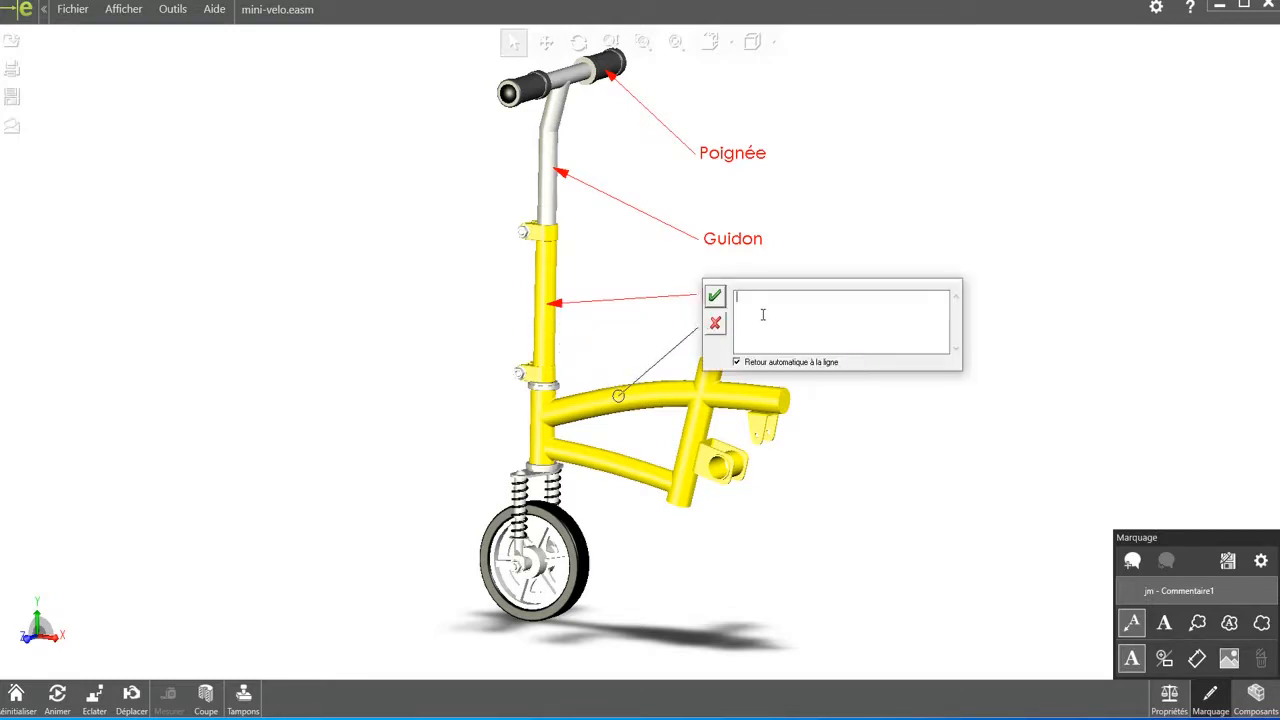
type("Cadre")
left_click(714, 296)
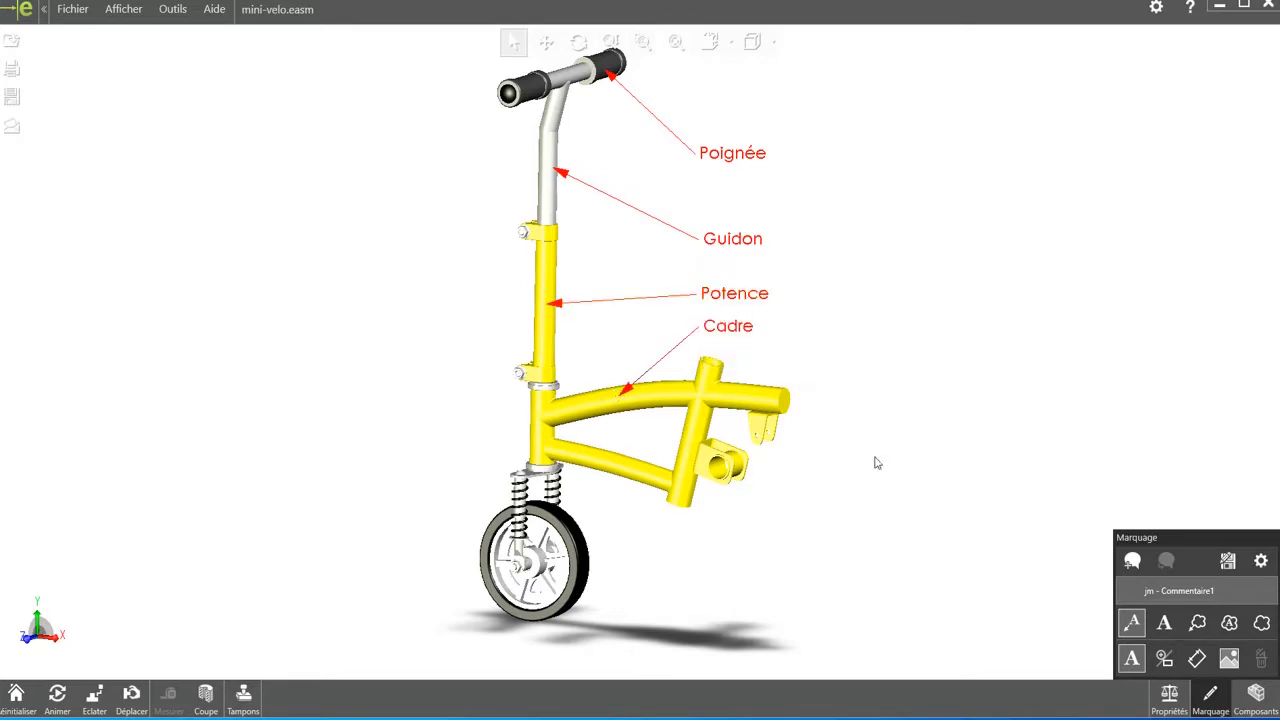
Place a leaderless text annotation "Fonction guidage" above the Poignée label and shift it slightly into position
left_click(1164, 624)
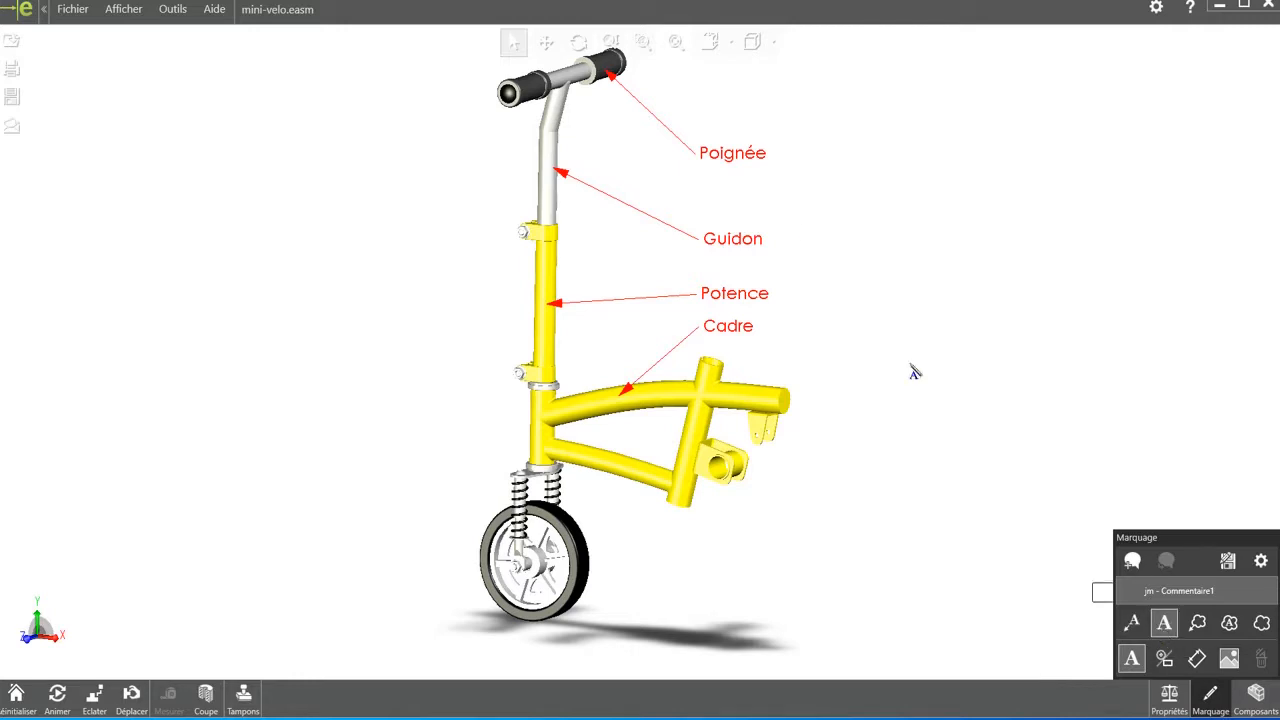
left_click(712, 70)
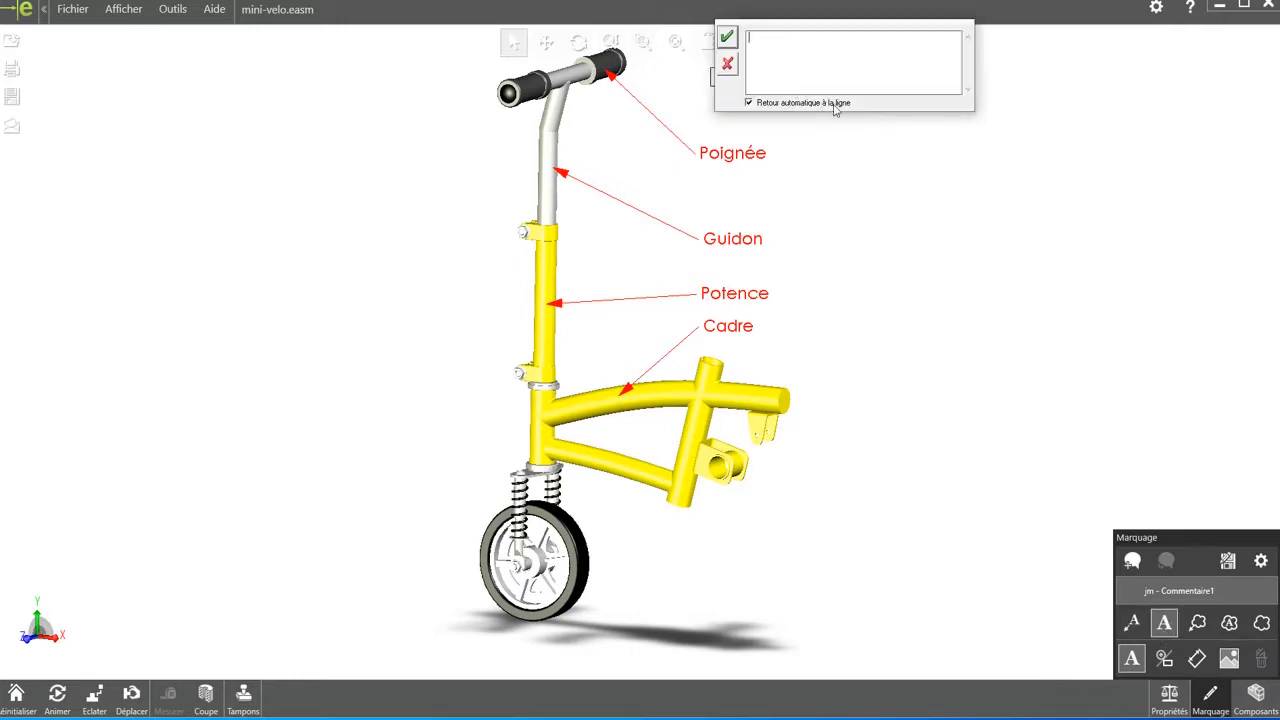
type("Fonction guidage")
left_click(726, 38)
left_click_drag(720, 79, 710, 84)
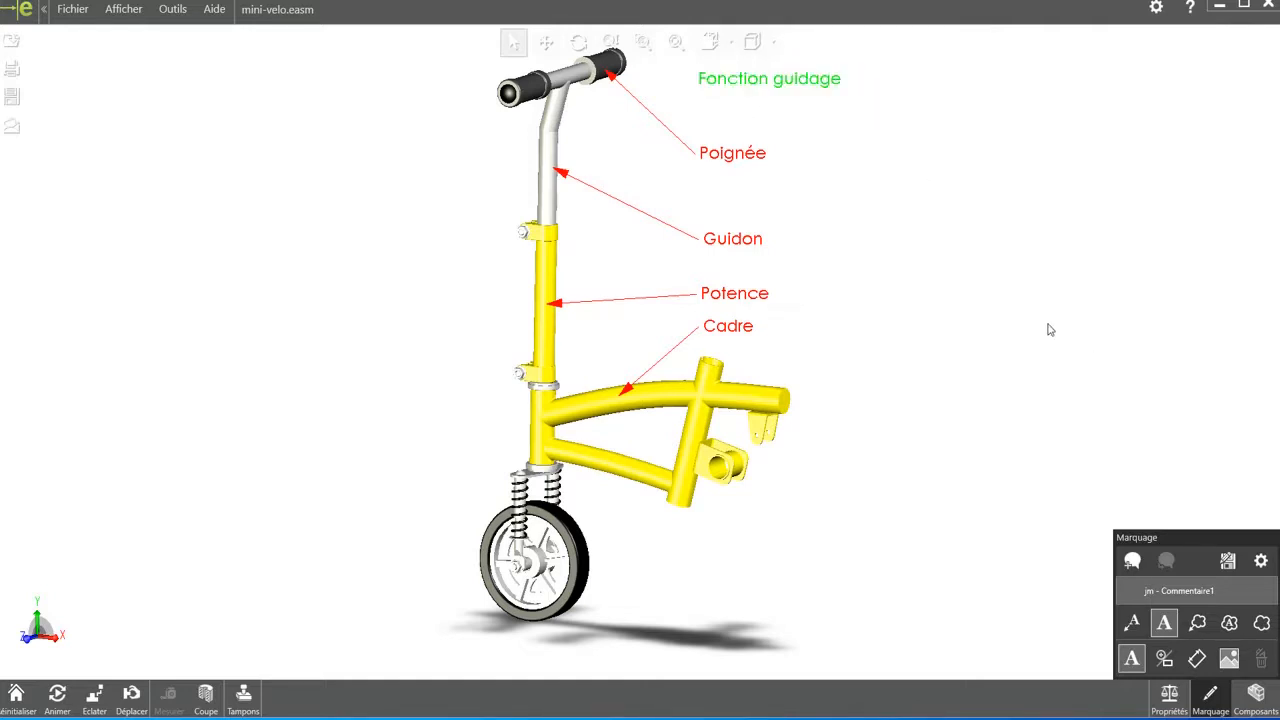
Place a leaderless text annotation "Nom Prénom Classe" between the "Fonction guidage" title and the Poignée label
left_click(707, 109)
type("N")
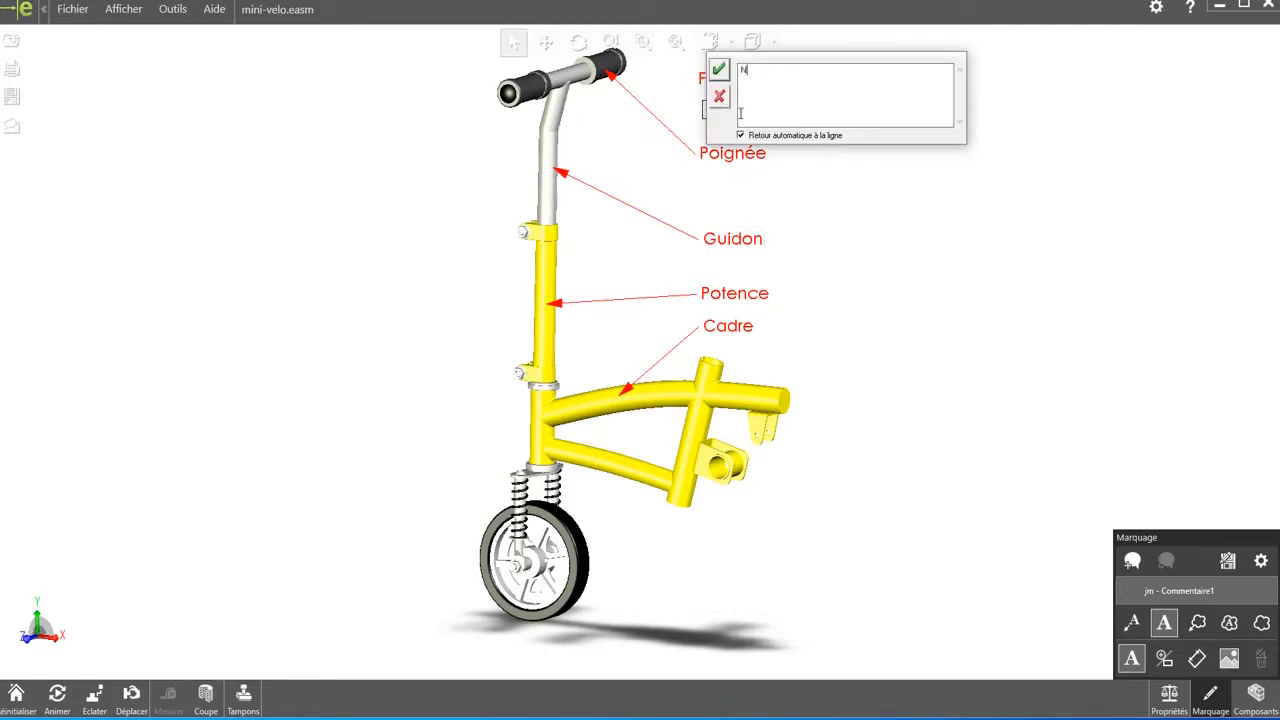
type("om:Prénom Classe")
left_click(718, 69)
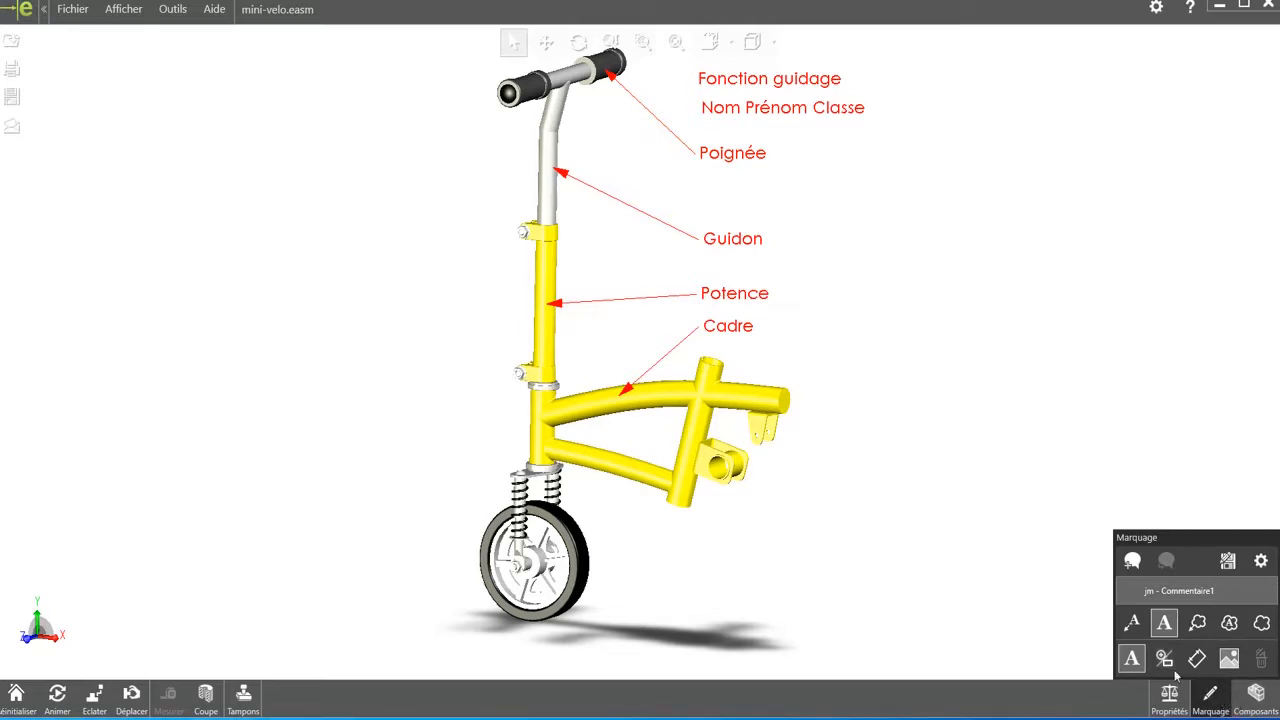
Rotate the model away from the annotated view, then restore the annotated view saved in Commentaire1
left_click(578, 41)
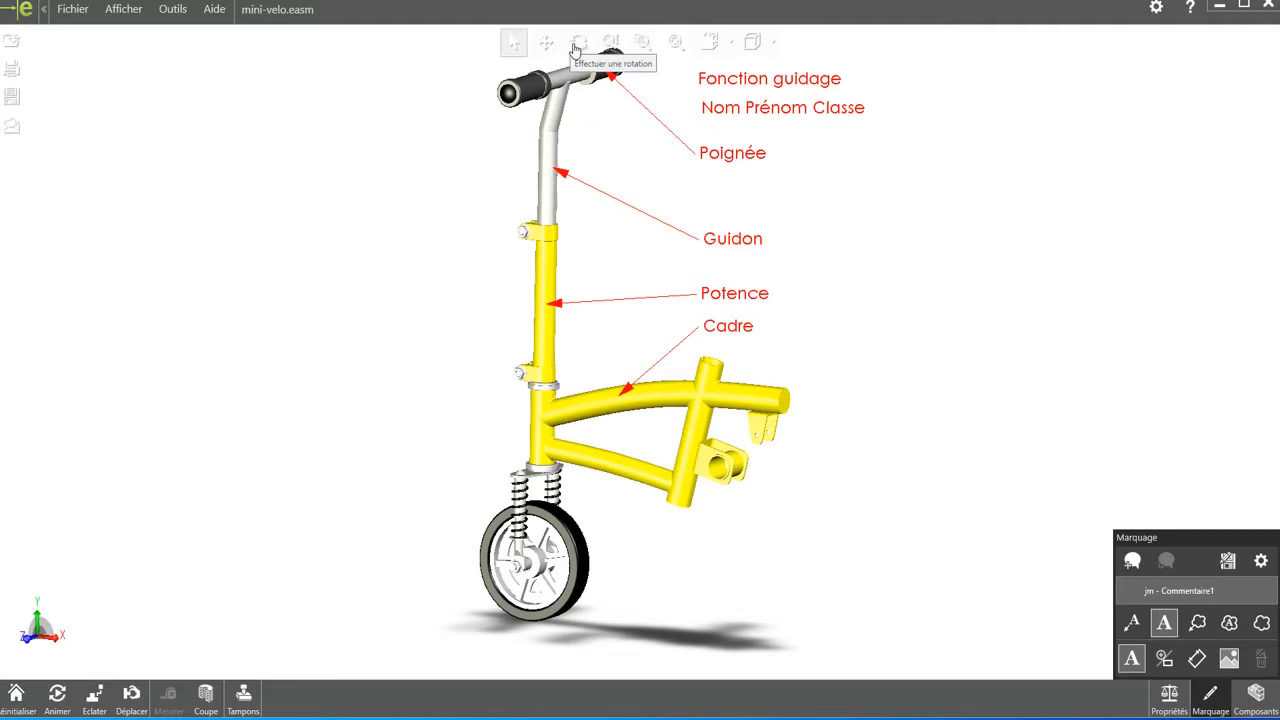
mouse_move(633, 199)
left_mouse_down()
mouse_move(600, 246)
mouse_move(662, 282)
left_mouse_up()
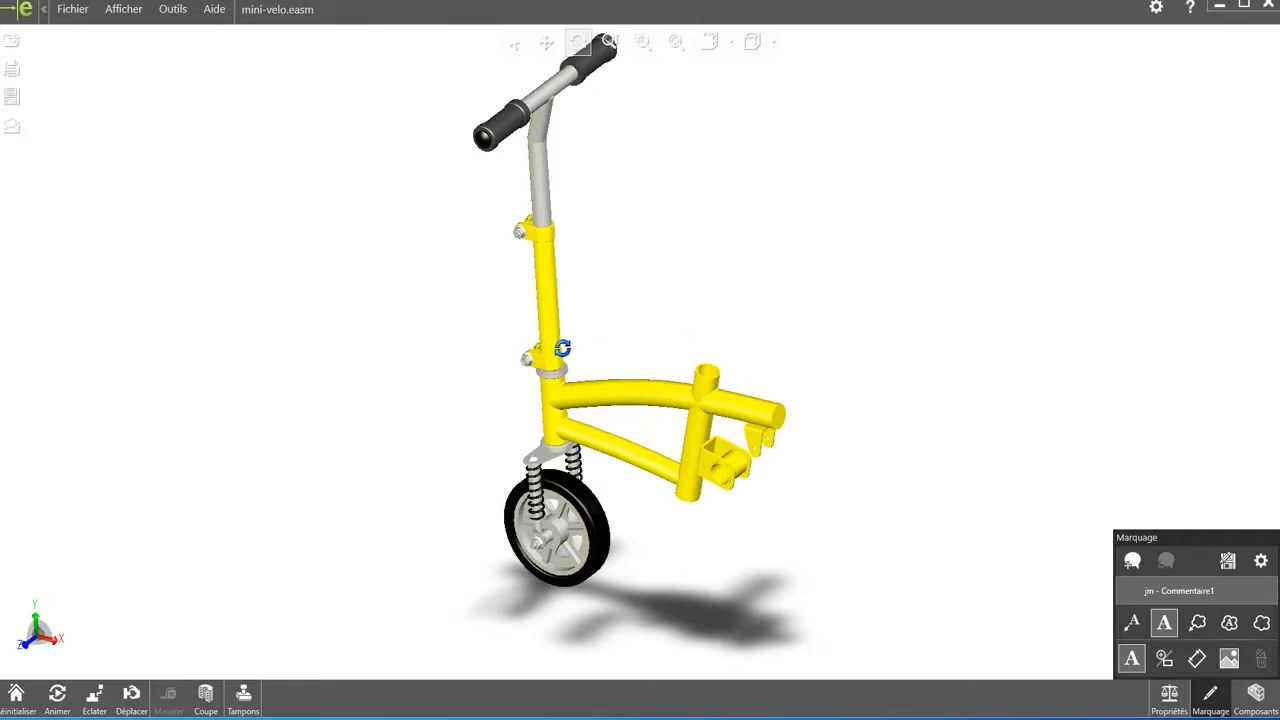
left_click(1178, 594)
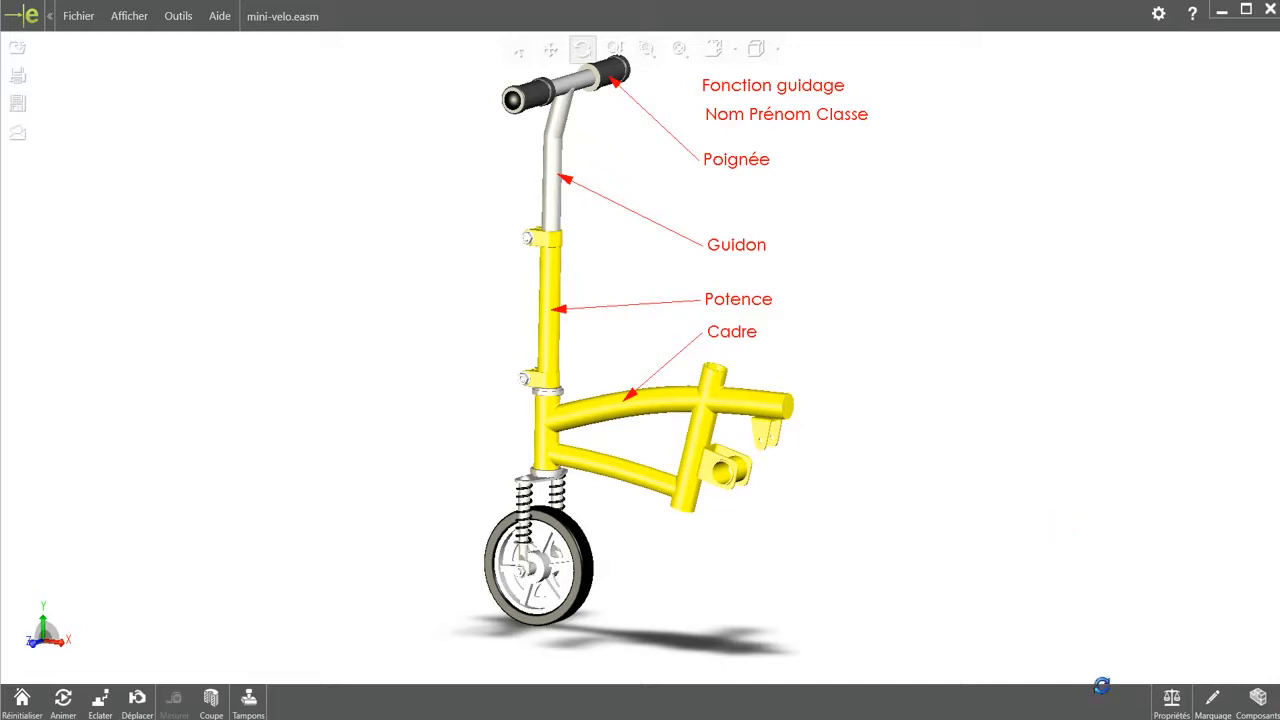
left_click(1214, 700)
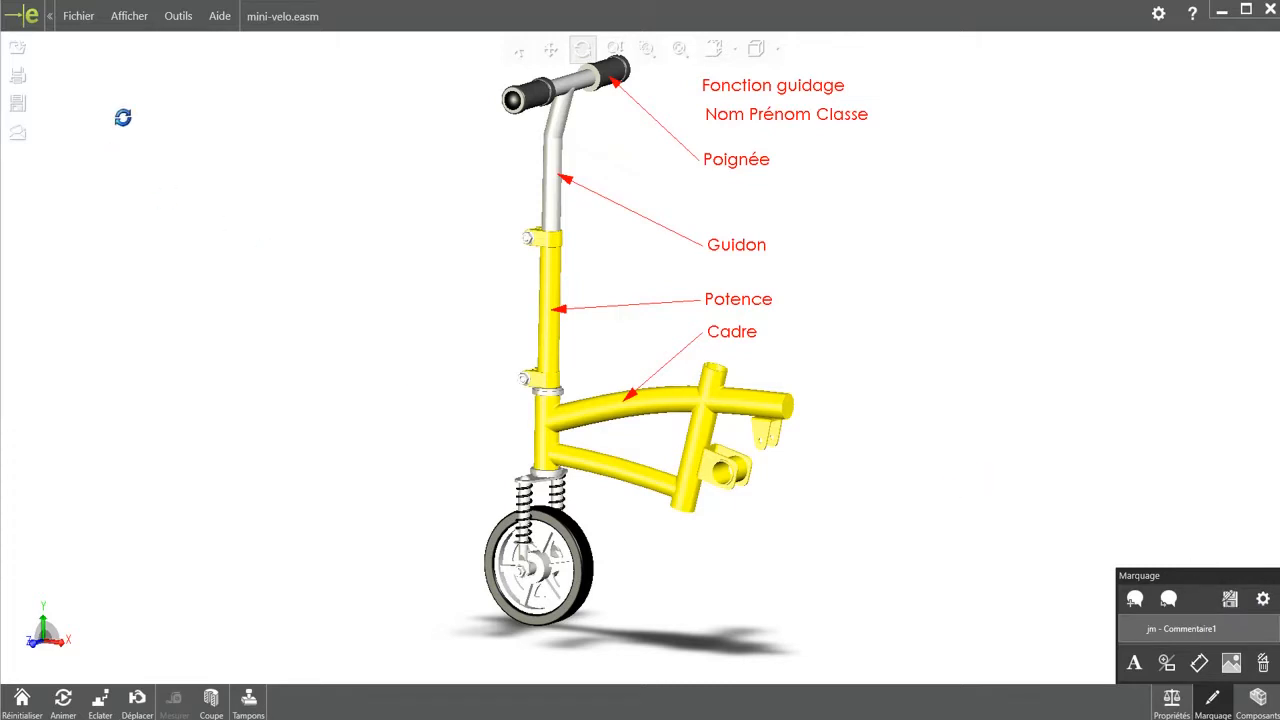
left_click(82, 17)
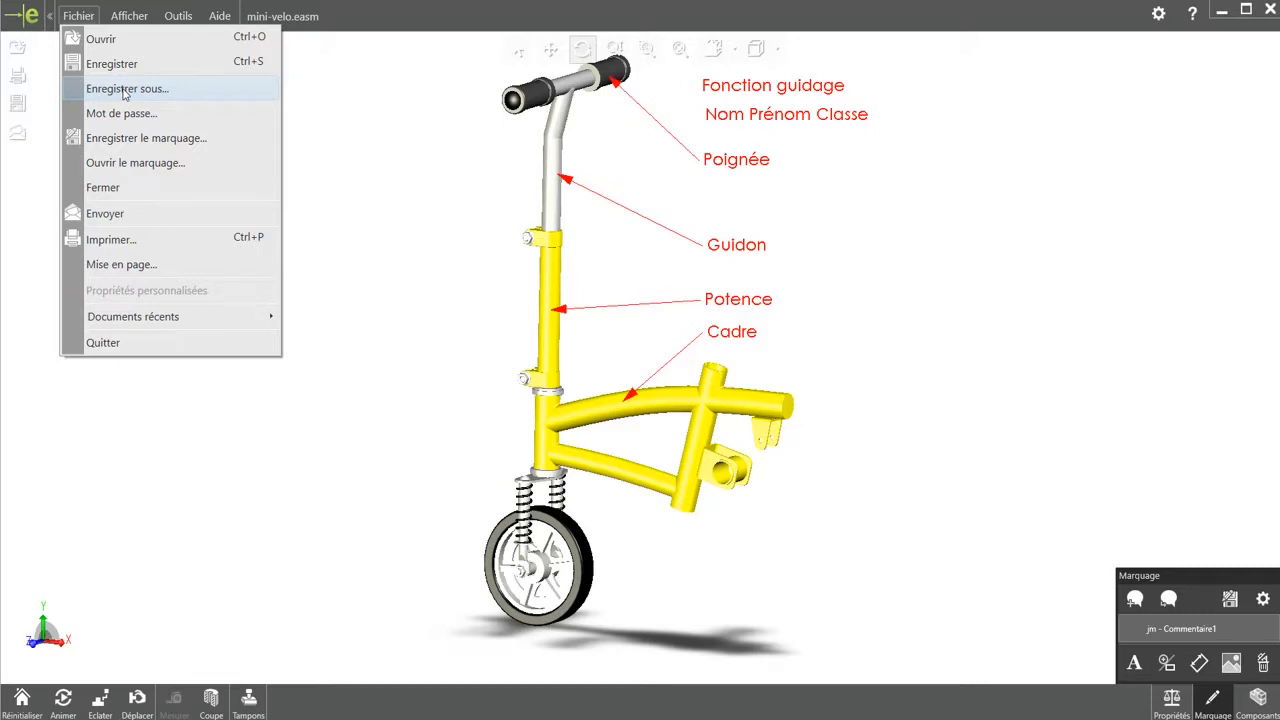
left_click(372, 134)
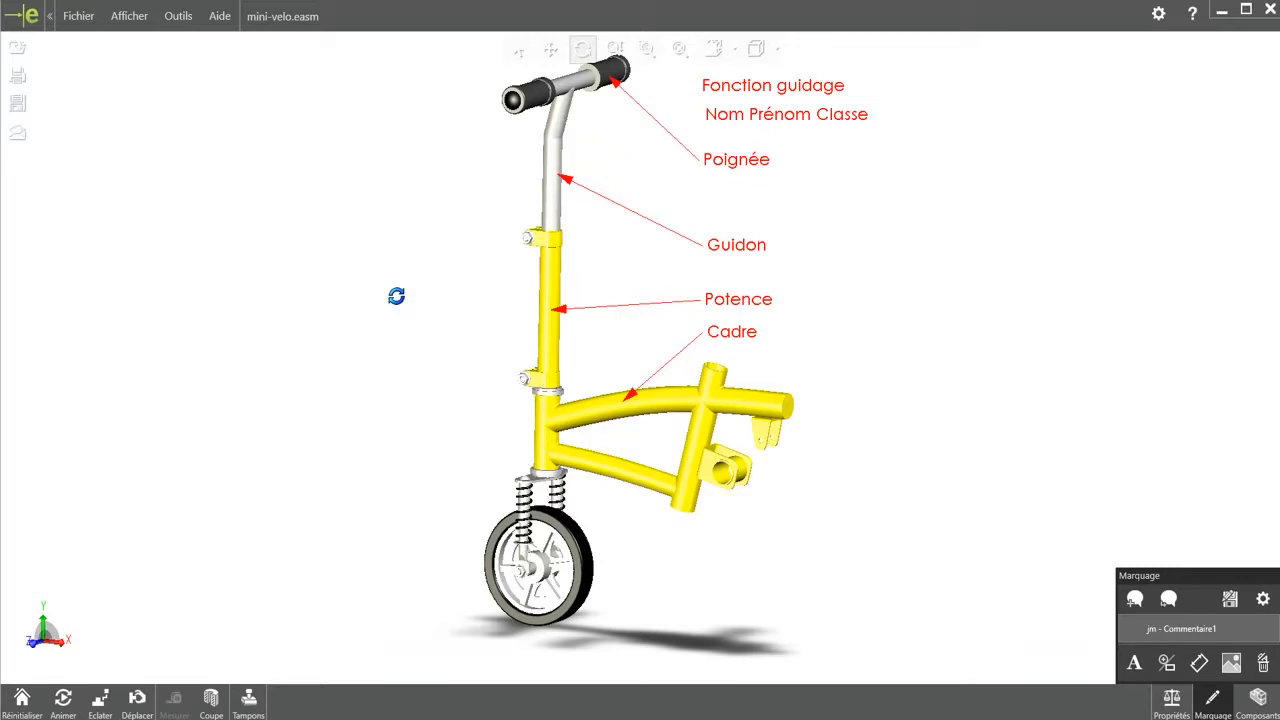
Change the display style of the annotated bike assembly to wireframe (Filaire)
left_click(760, 49)
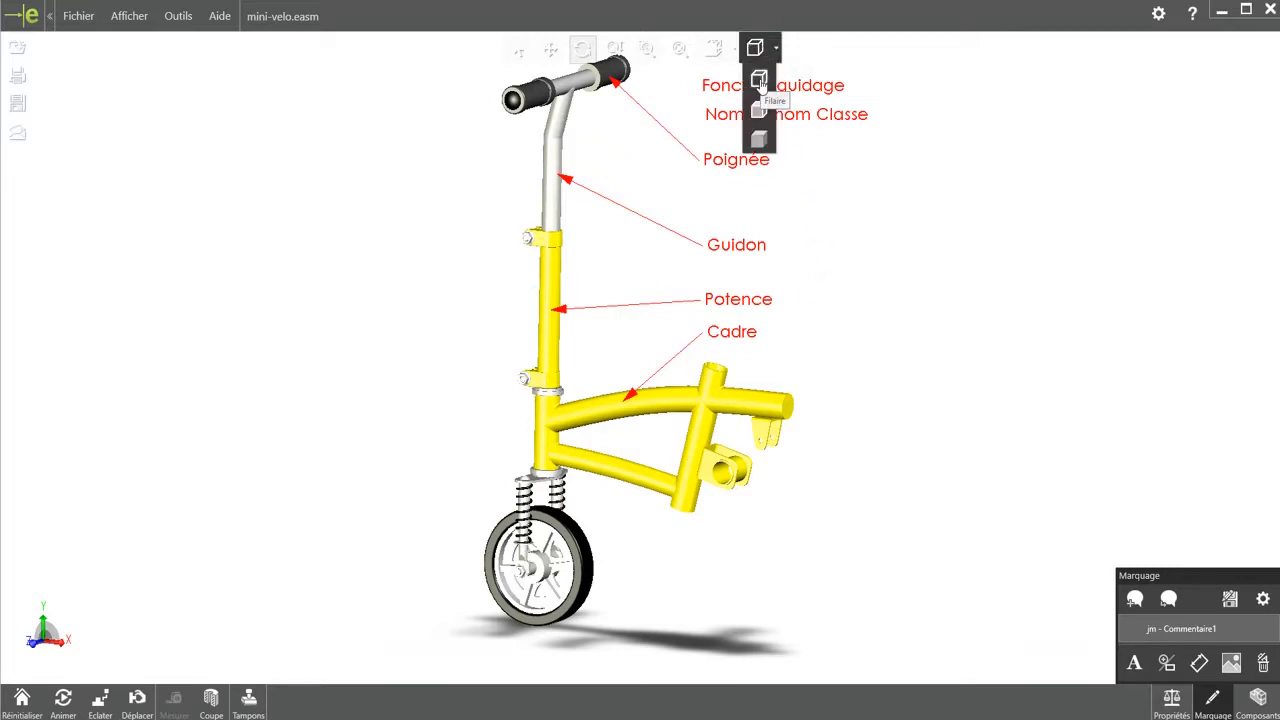
left_click(760, 81)
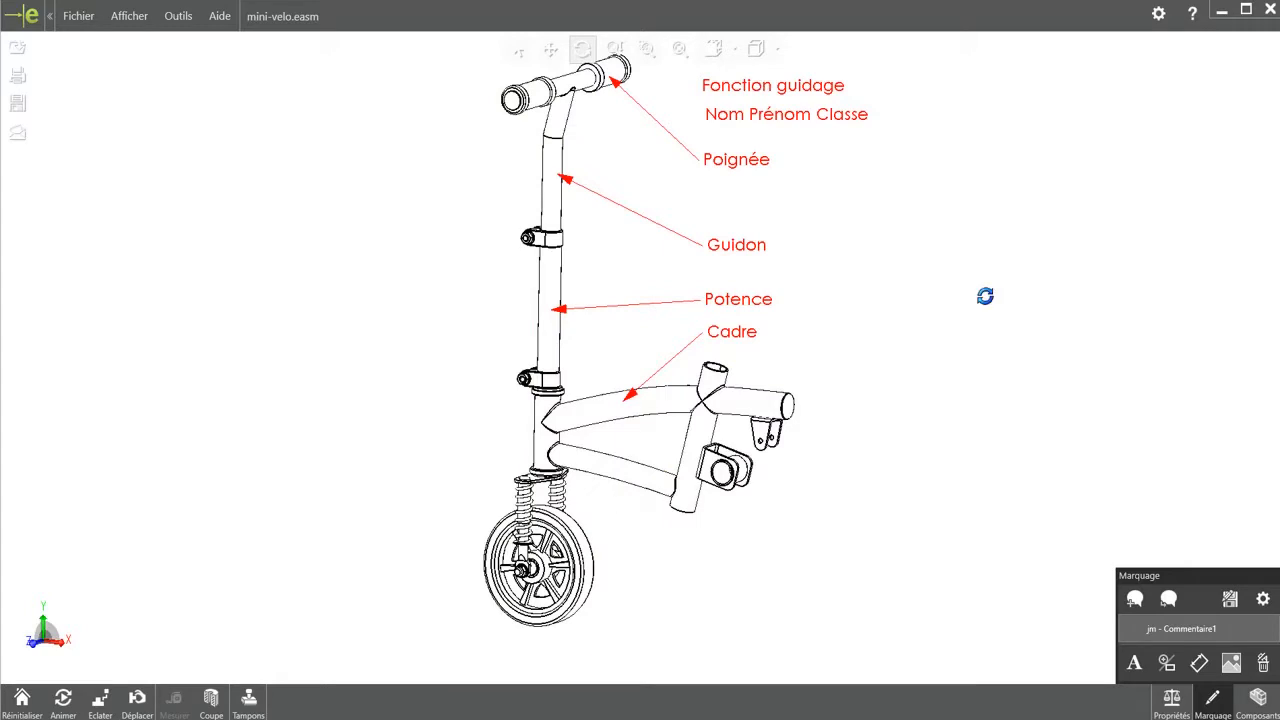